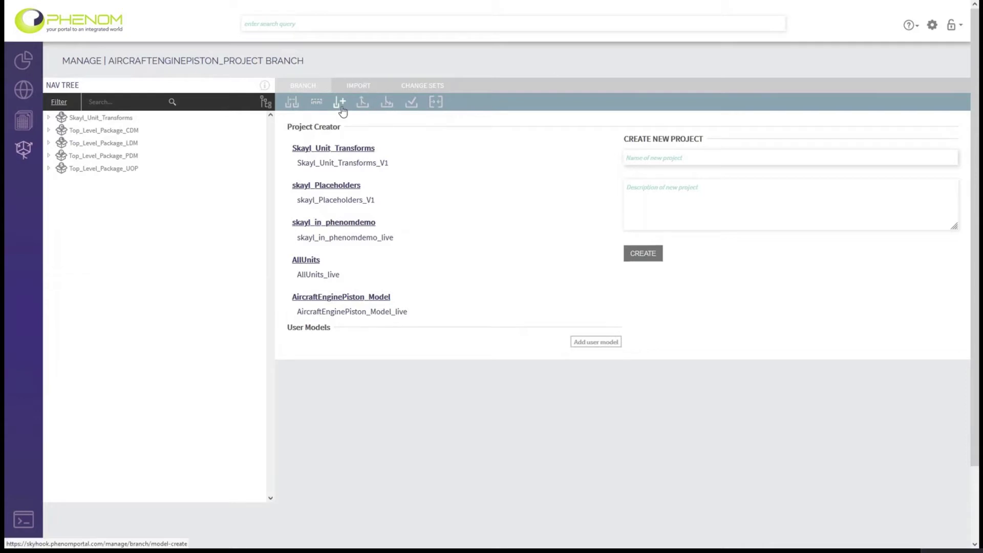
Create a new project named AEP_Child based on the AircraftEnginePiston_Model_live model
{"action": "left_click", "coordinate": [645, 151]}
{"action": "type", "text": "A"}
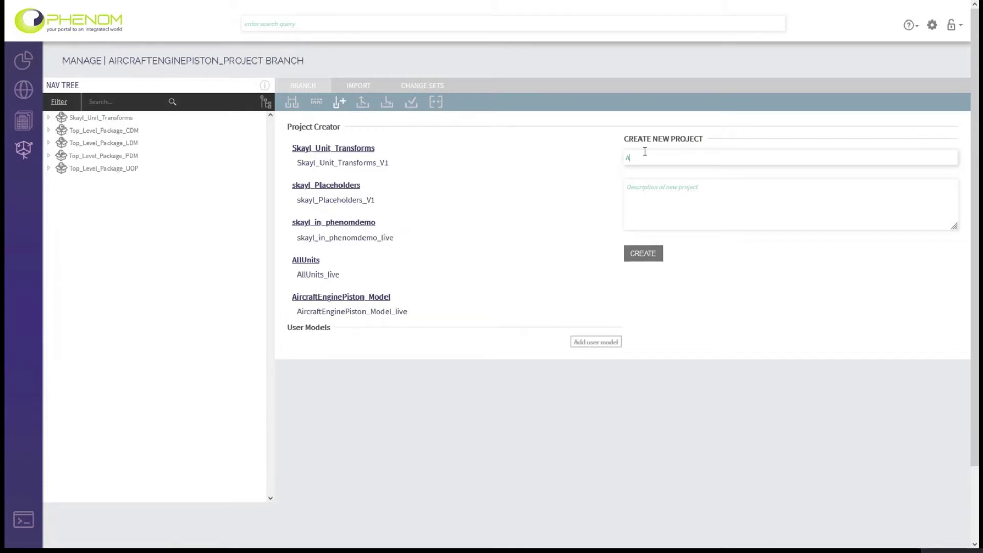
{"action": "type", "text": "EP_Child"}
{"action": "left_click", "coordinate": [344, 312]}
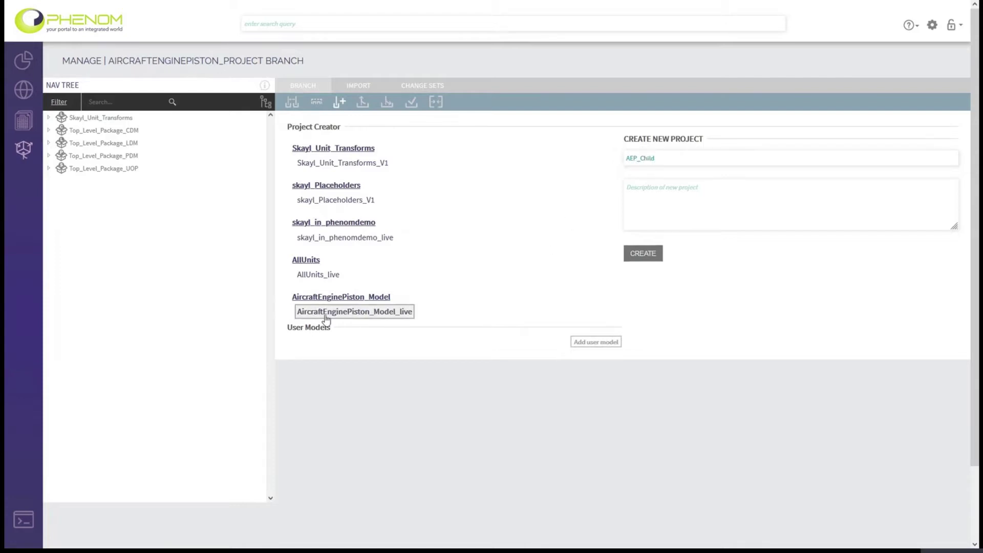
{"action": "left_click", "coordinate": [640, 252]}
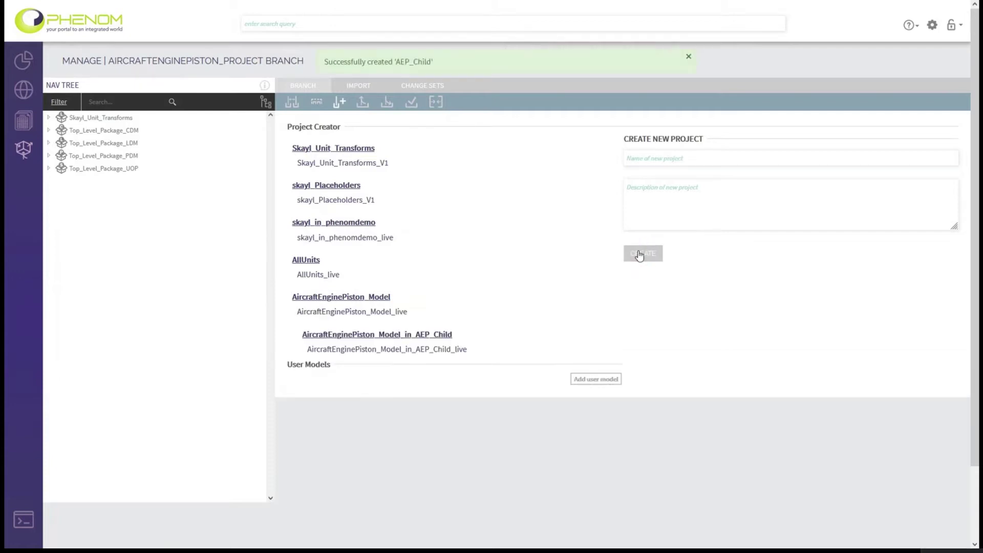
Switch from AircraftEnginePiston_Project to the AEP_Child project in the project manager
{"action": "left_click", "coordinate": [292, 102]}
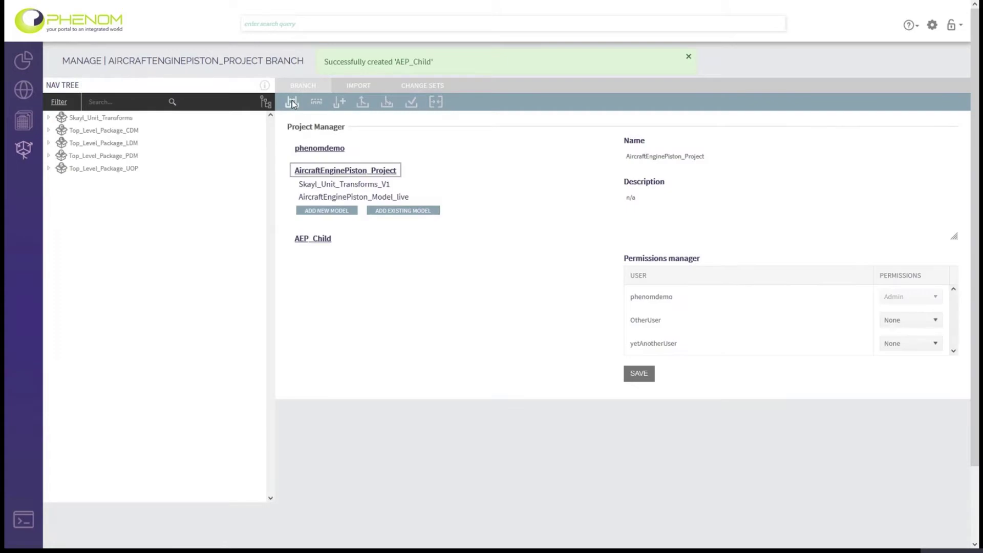
{"action": "left_click", "coordinate": [323, 241]}
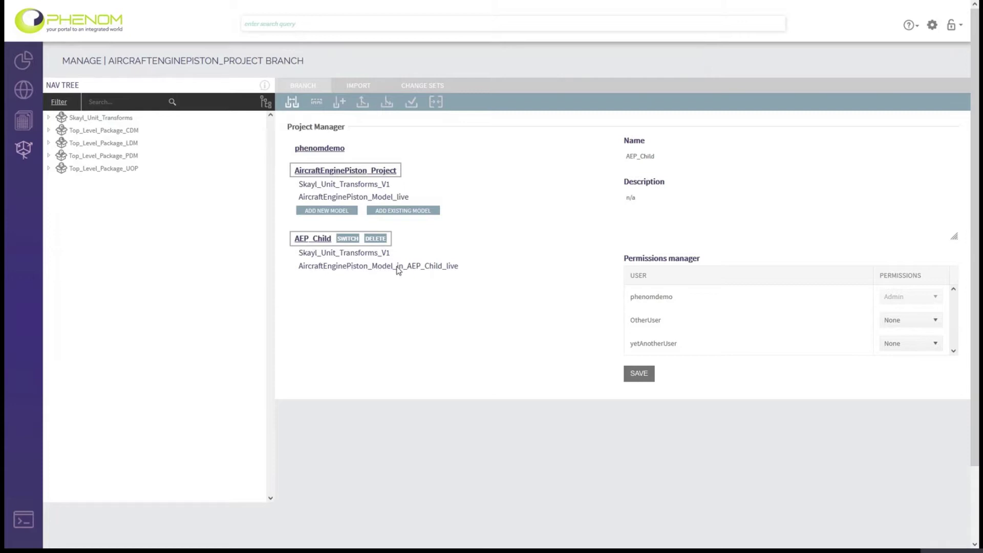
{"action": "left_click", "coordinate": [343, 240]}
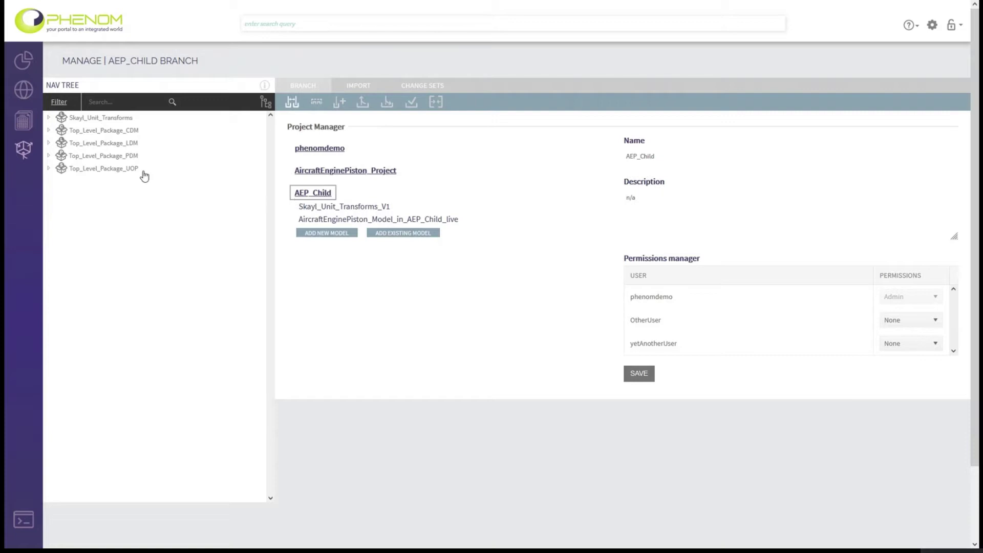
Delete the Assoc1 association from the PhenomEntities package under Top_Level_Package_CDM, without mapping it to a similar node
{"action": "left_click", "coordinate": [23, 90]}
{"action": "left_click", "coordinate": [49, 130]}
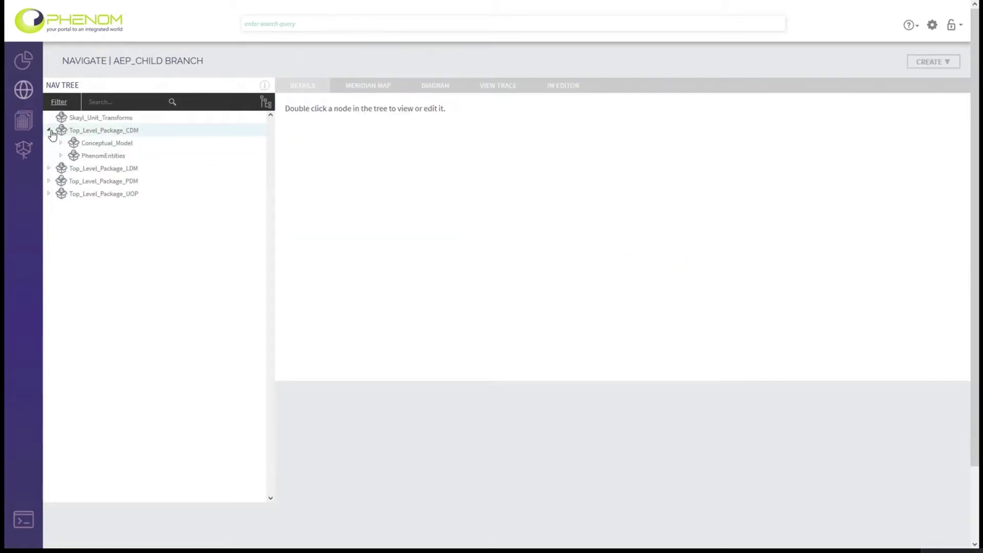
{"action": "left_click", "coordinate": [61, 156]}
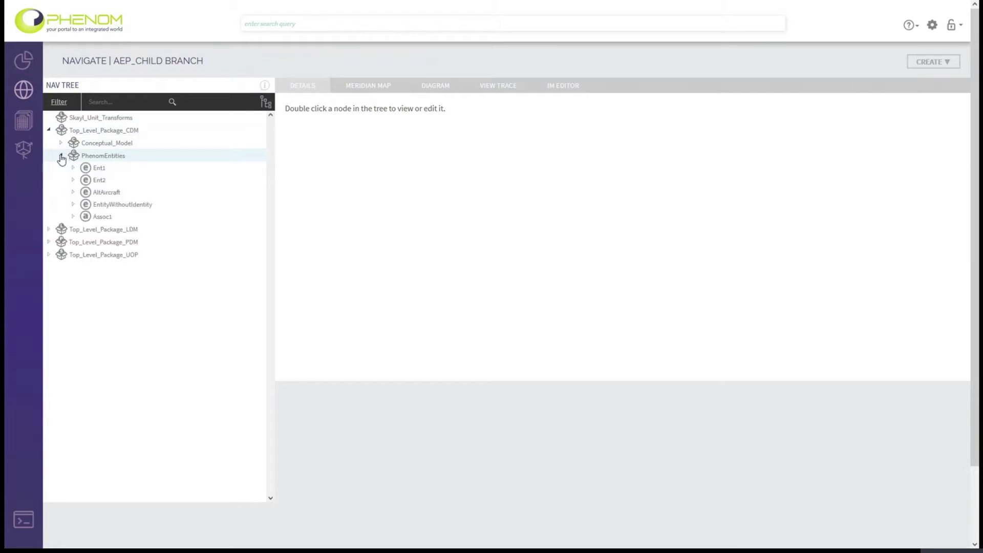
{"action": "double_click", "coordinate": [101, 219]}
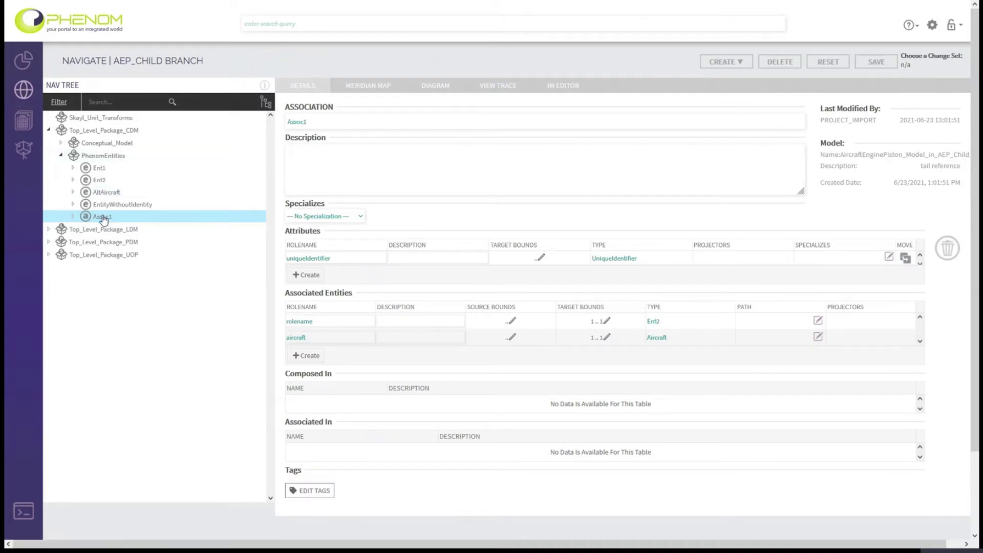
{"action": "left_click", "coordinate": [773, 64]}
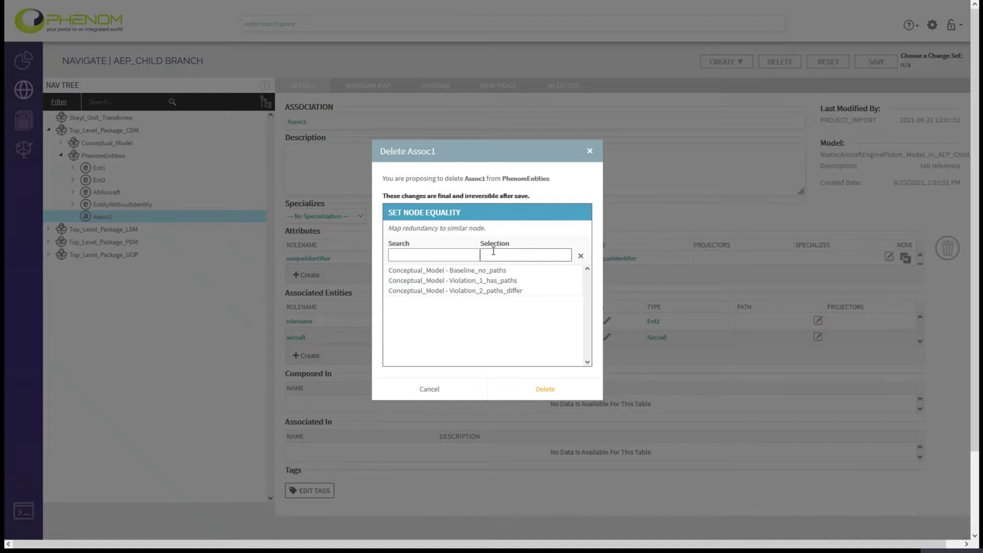
{"action": "left_click", "coordinate": [546, 390]}
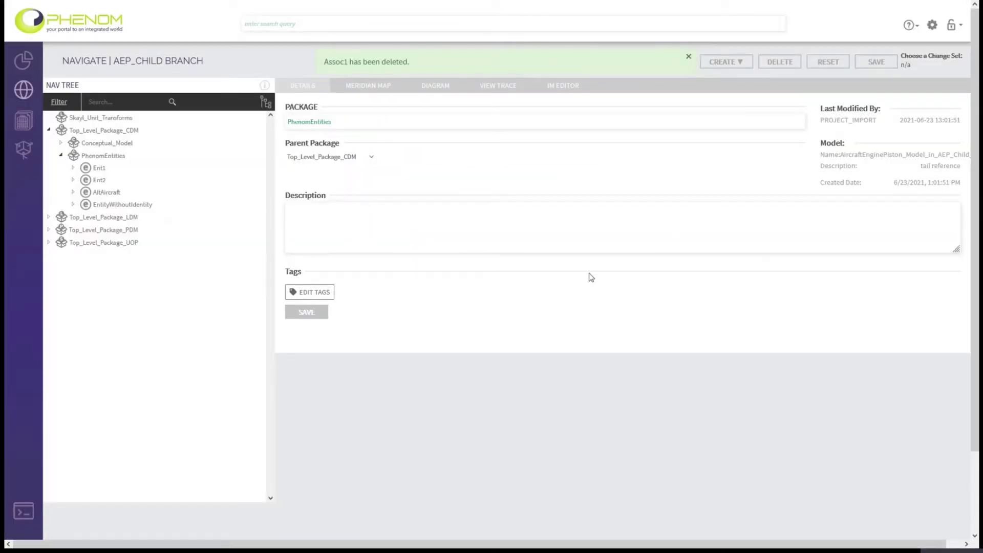
Delete the PhenomEntities package together with all its child nodes from the model
{"action": "left_click", "coordinate": [103, 204]}
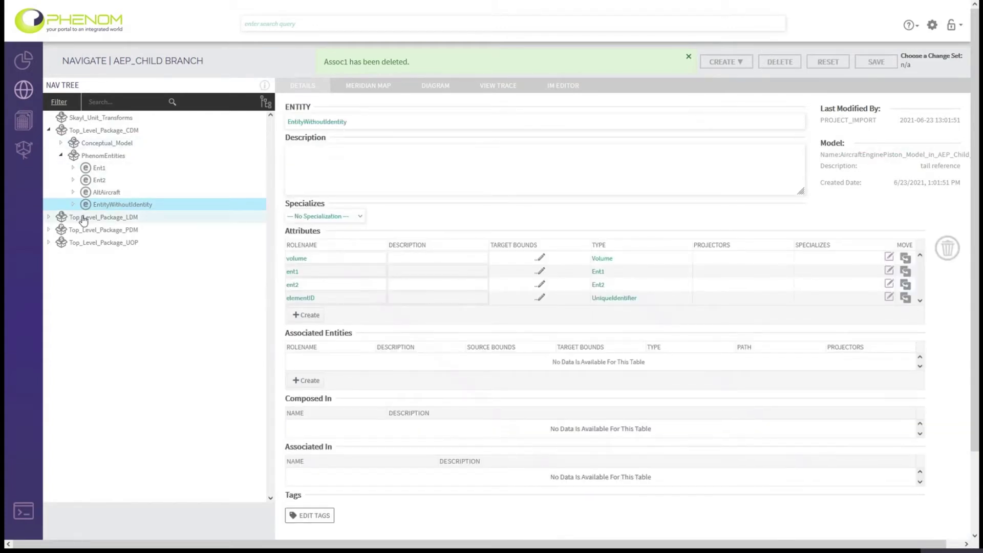
{"action": "left_click", "coordinate": [93, 157]}
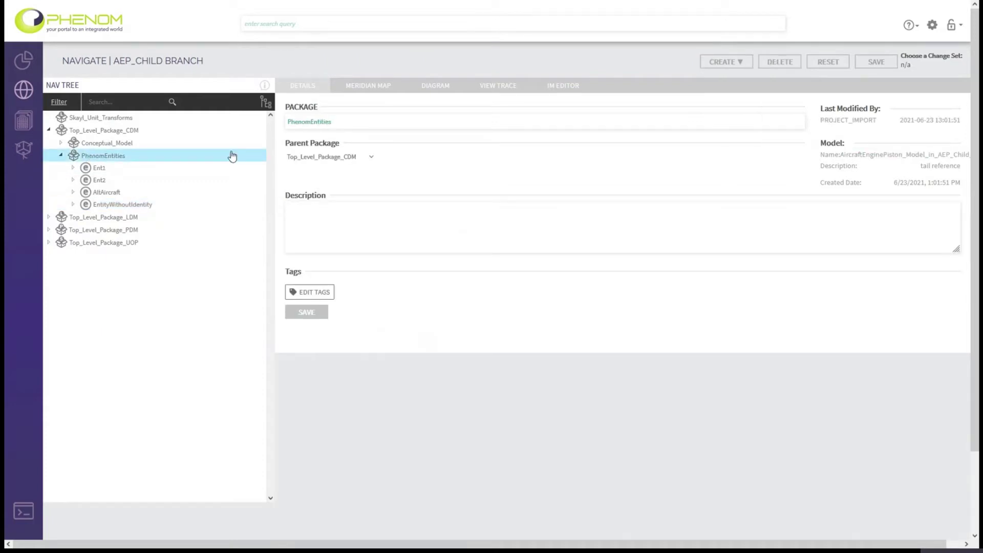
{"action": "left_click", "coordinate": [783, 62]}
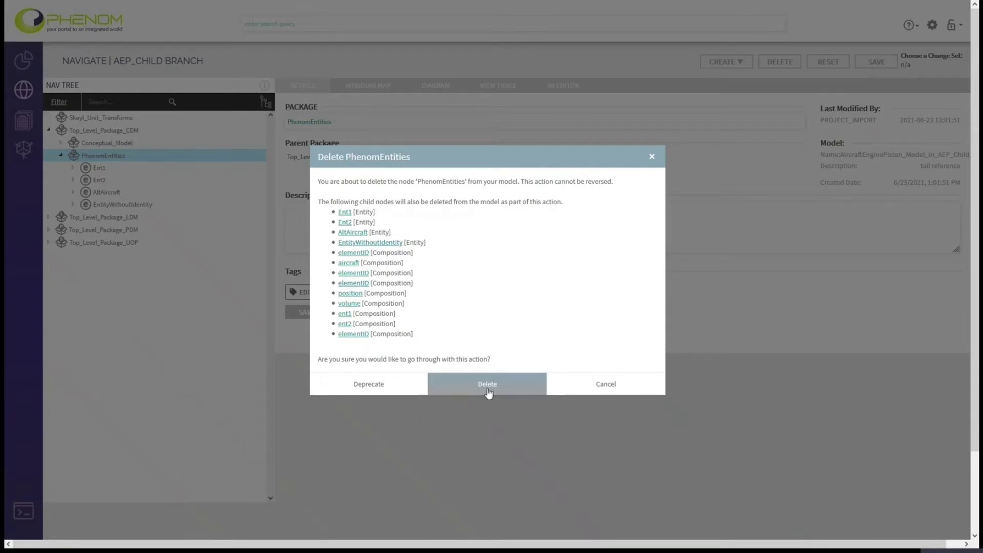
{"action": "left_click", "coordinate": [489, 389]}
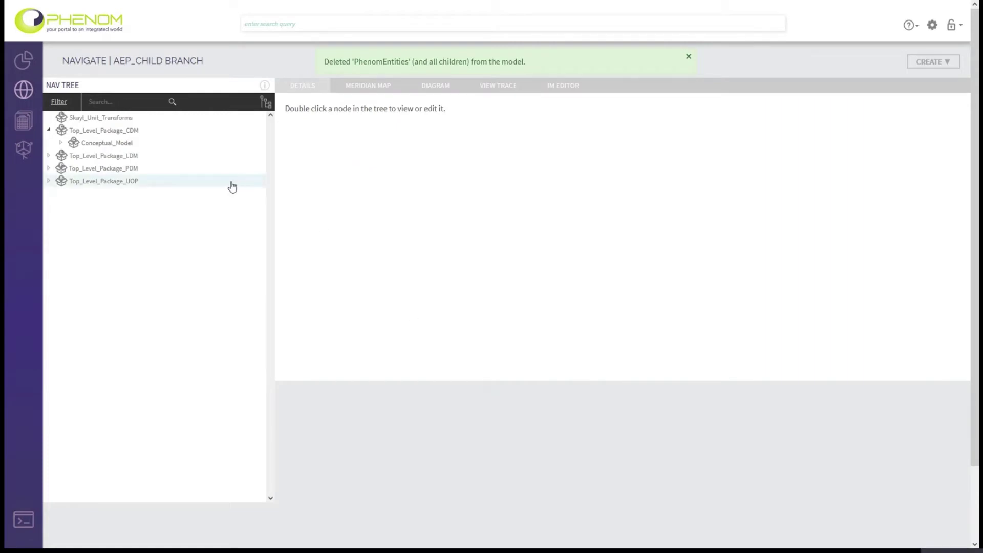
Delete the Violation_2_paths_differ association from the Conceptual_Model package under Top_Level_Package_CDM
{"action": "left_click", "coordinate": [60, 144]}
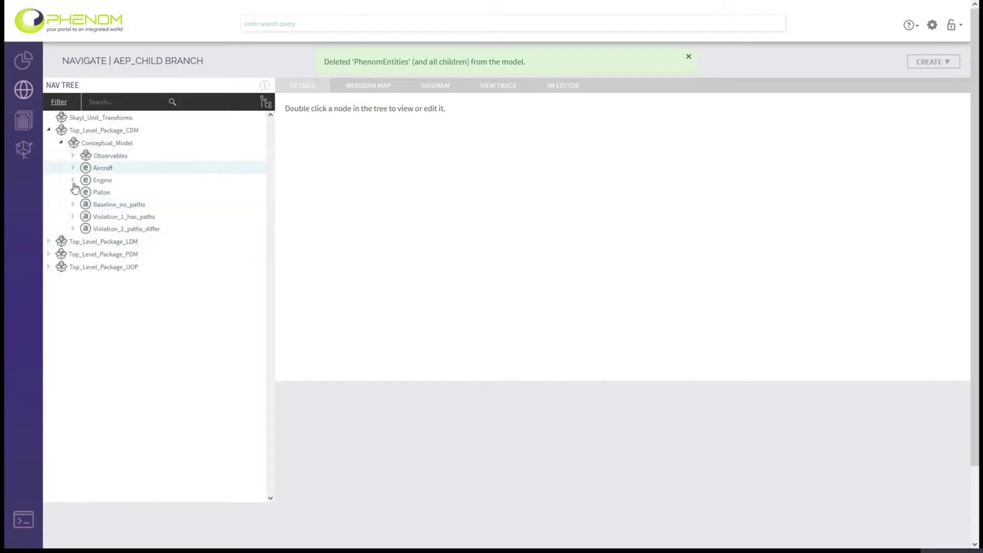
{"action": "double_click", "coordinate": [113, 234]}
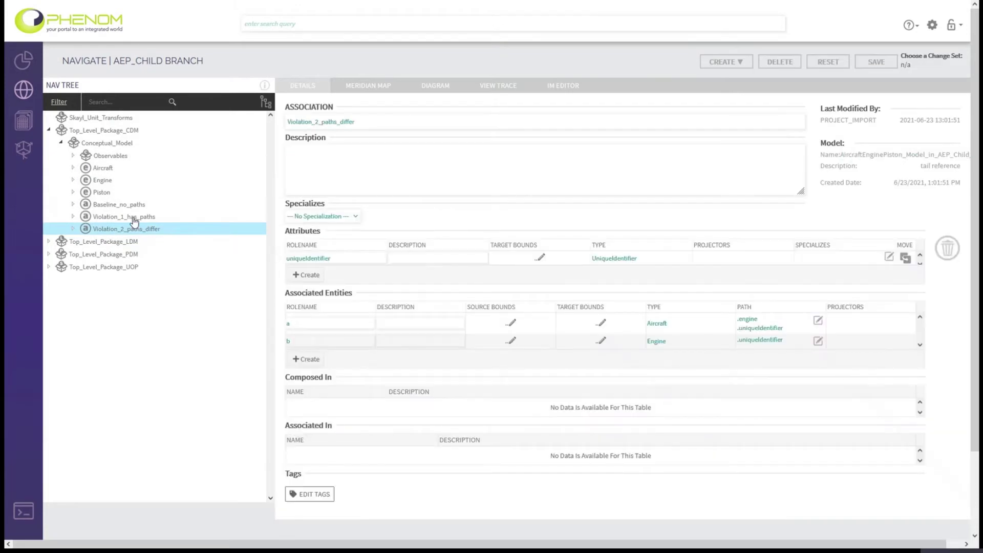
{"action": "left_click", "coordinate": [778, 63]}
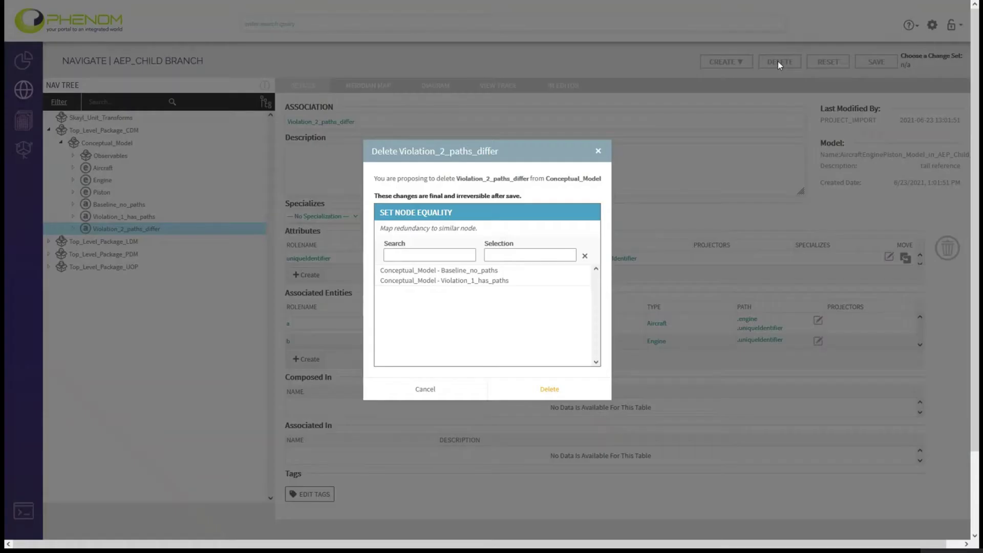
{"action": "left_click", "coordinate": [540, 389]}
Delete the Violation_1_has_paths and Baseline_no_paths associations from the Conceptual_Model package
{"action": "left_click", "coordinate": [98, 219]}
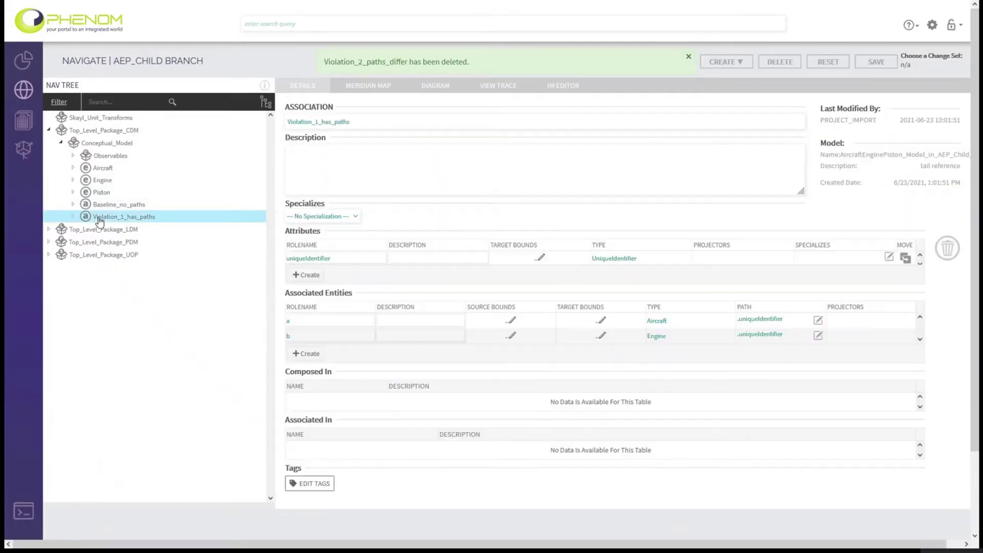
{"action": "left_click", "coordinate": [777, 63]}
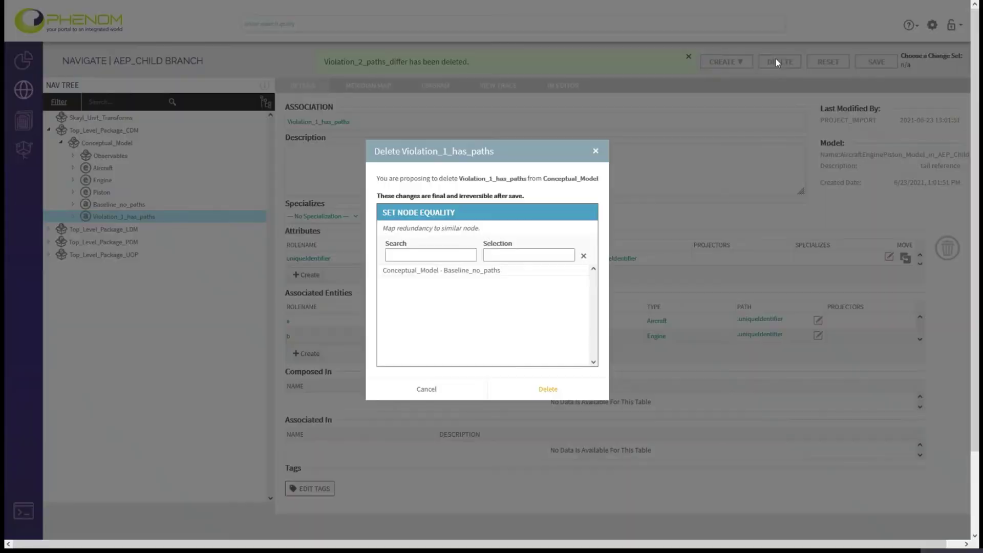
{"action": "left_click", "coordinate": [540, 392]}
{"action": "left_click", "coordinate": [111, 207]}
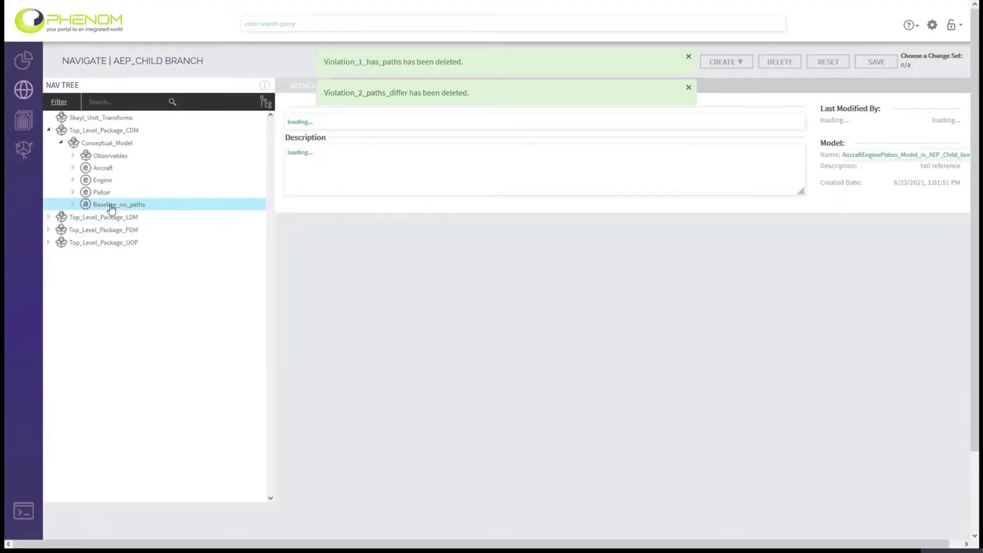
{"action": "left_click", "coordinate": [780, 62]}
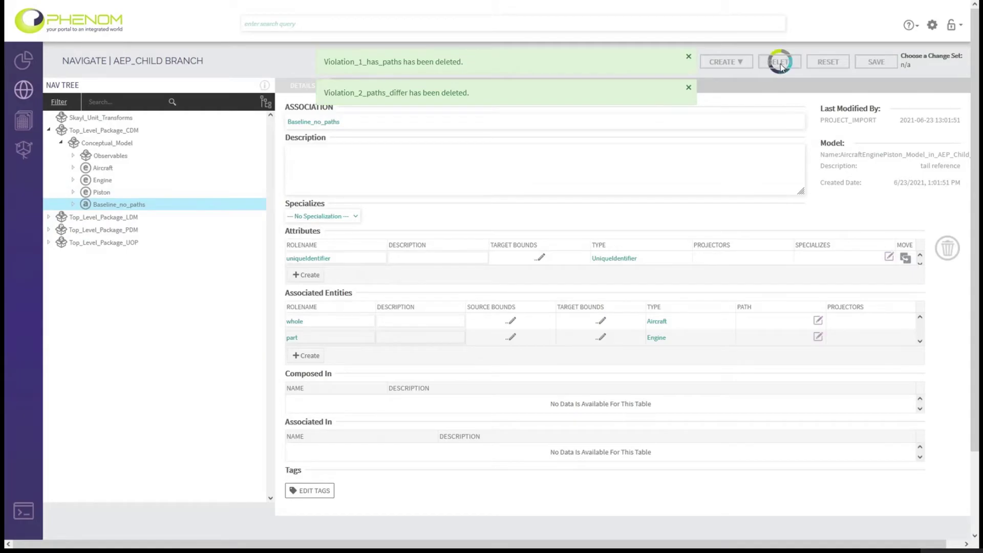
{"action": "left_click", "coordinate": [552, 393]}
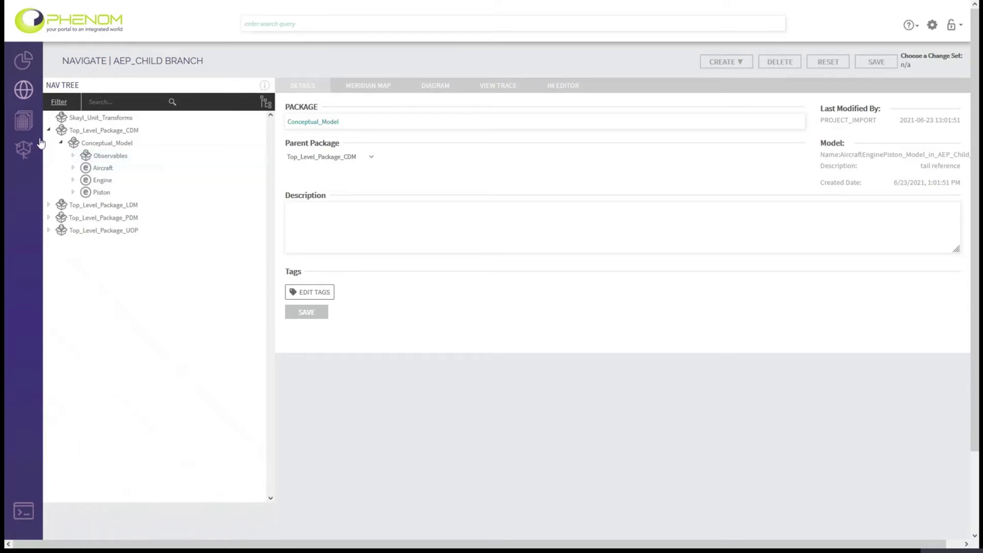
Run a health check on the AEP_Child branch and examine its FACE SDM Conformance details for SDM 3.0.4 and 2.1.35
{"action": "left_click", "coordinate": [24, 124]}
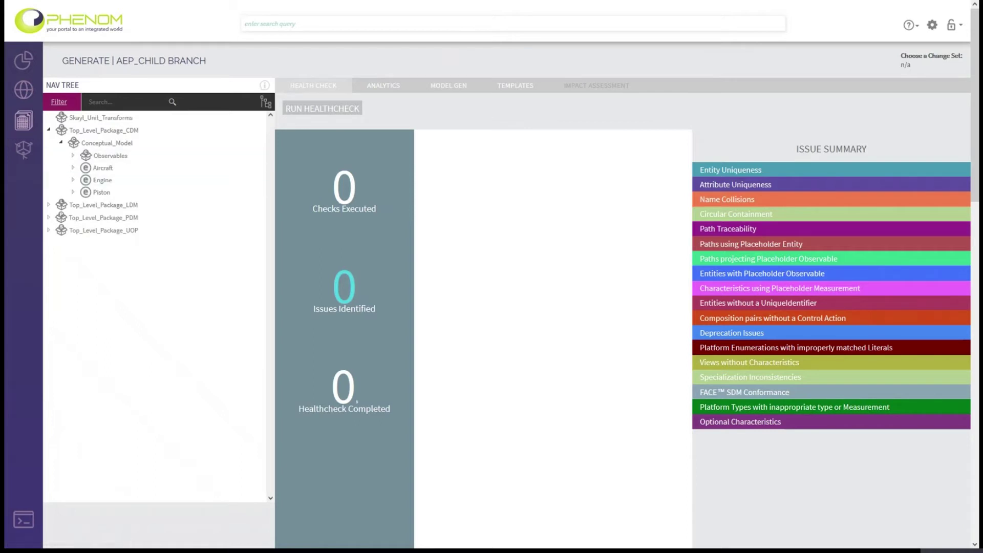
{"action": "left_click", "coordinate": [329, 109]}
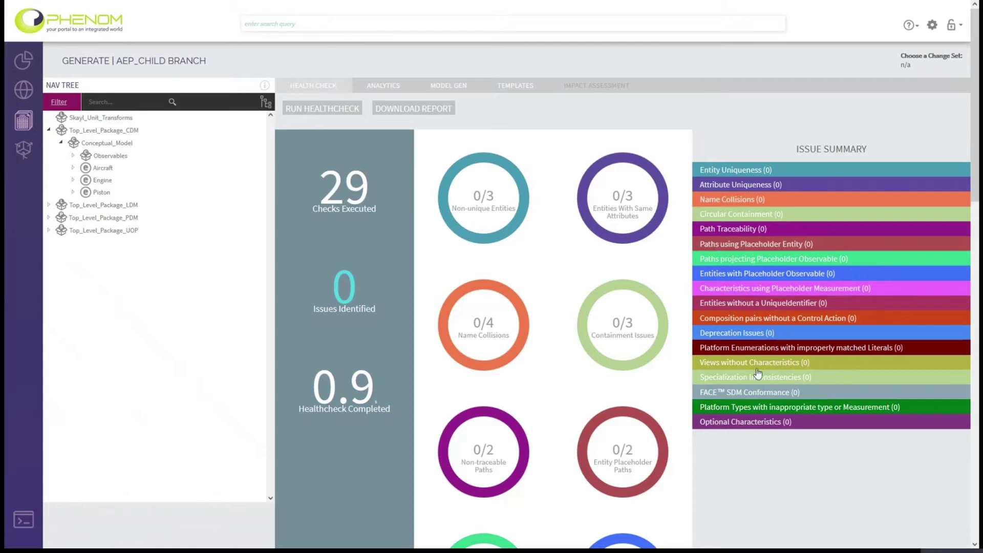
{"action": "double_click", "coordinate": [751, 393]}
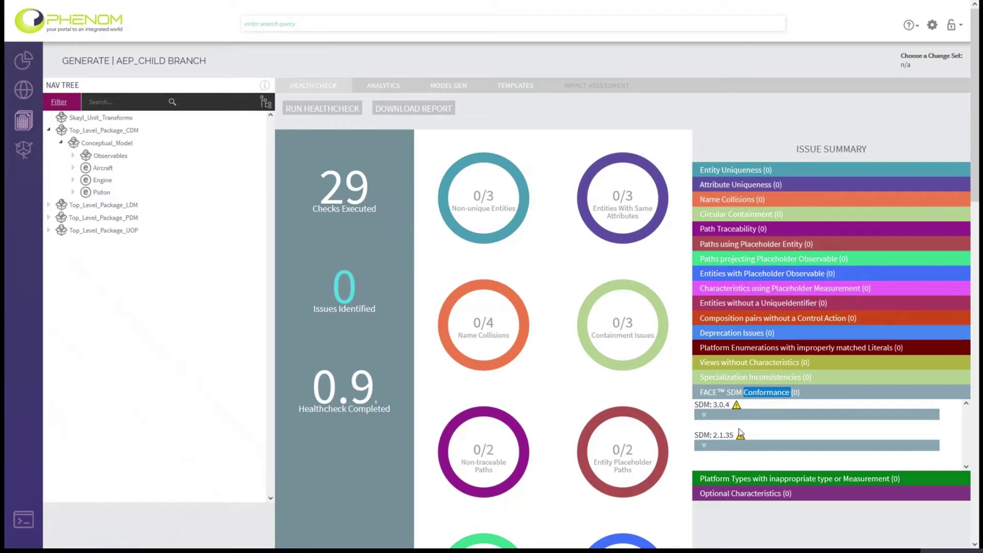
{"action": "left_click", "coordinate": [756, 402]}
Try a naive merge of FACE_2.1_Shared_Data_Model_v2.1.35.face into AEP_Child with Overwrite and Check for Name Collisions enabled, and reload the page
{"action": "left_click", "coordinate": [24, 150]}
{"action": "left_click", "coordinate": [437, 105]}
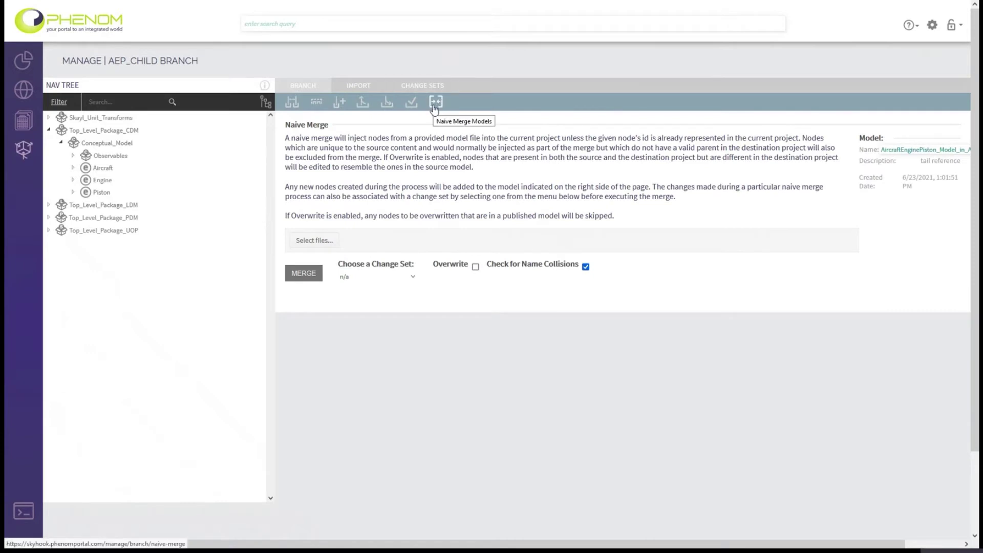
{"action": "left_click", "coordinate": [476, 267]}
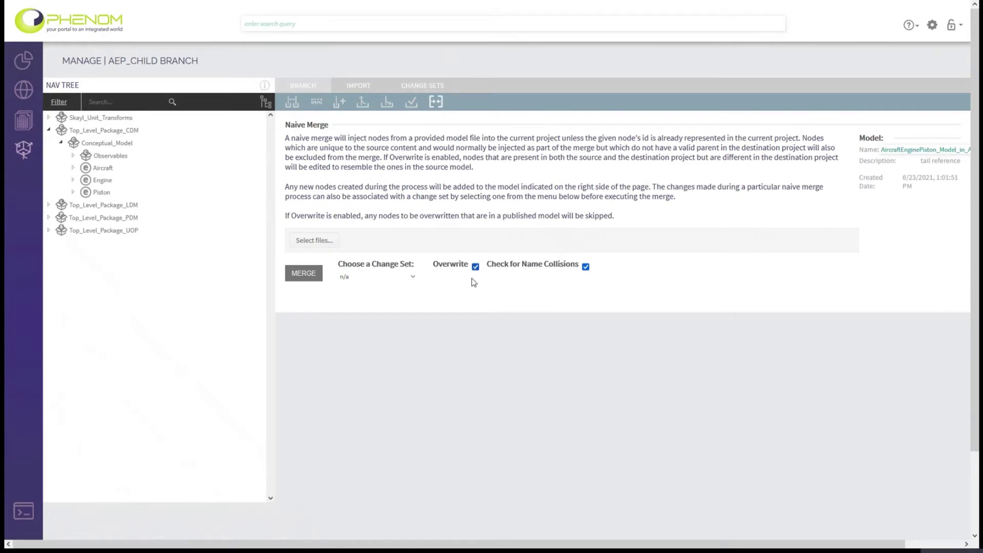
{"action": "left_click", "coordinate": [314, 240]}
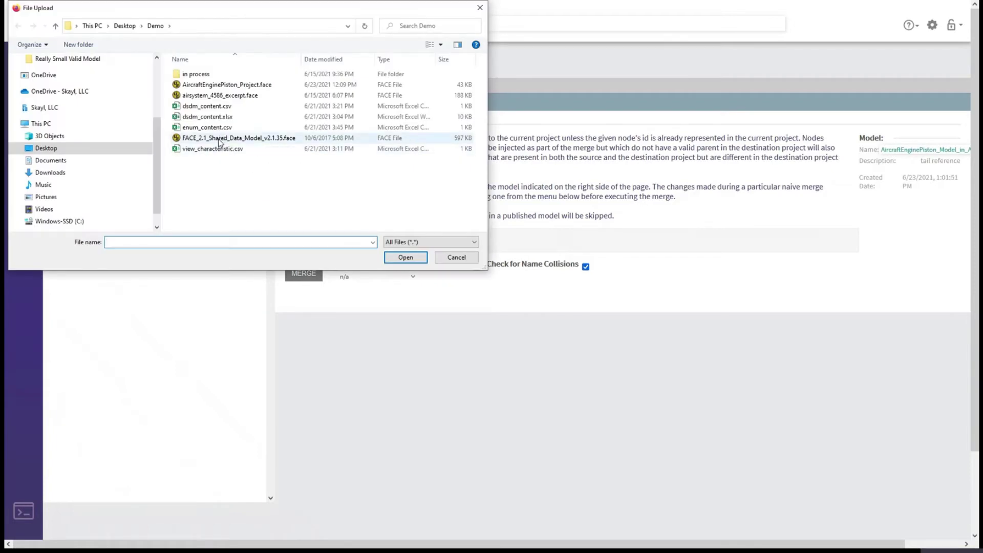
{"action": "double_click", "coordinate": [220, 141]}
{"action": "left_click", "coordinate": [302, 306]}
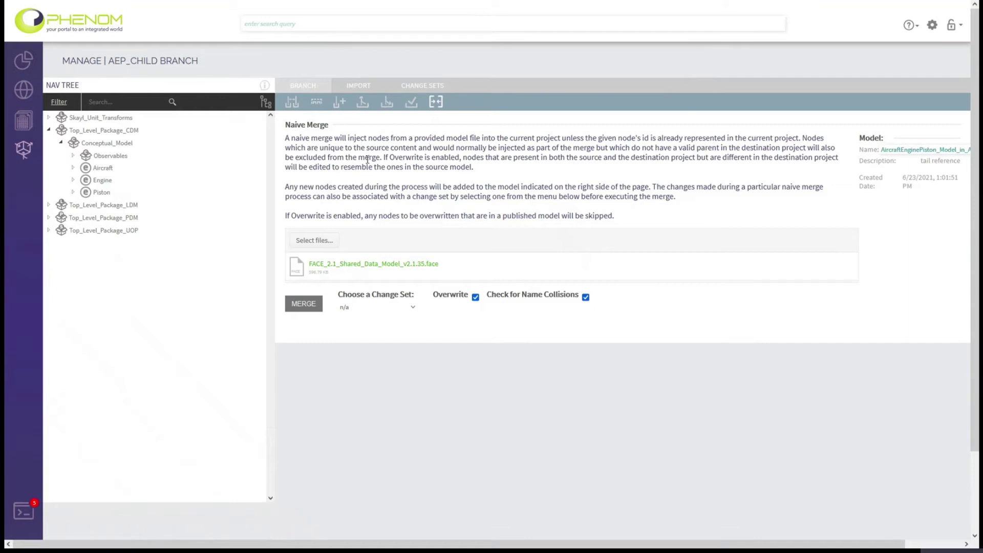
{"action": "key", "text": "F5"}
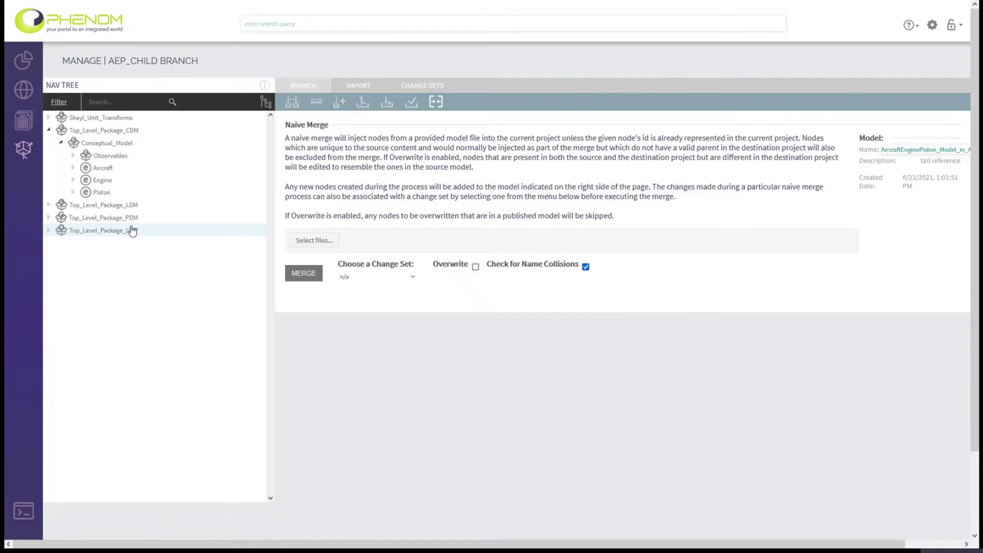
Naive merge FACE_2.1_Shared_Data_Model_v2.1.35.face into AEP_Child with Overwrite enabled and Check for Name Collisions disabled, and reload the page
{"action": "left_click", "coordinate": [586, 268]}
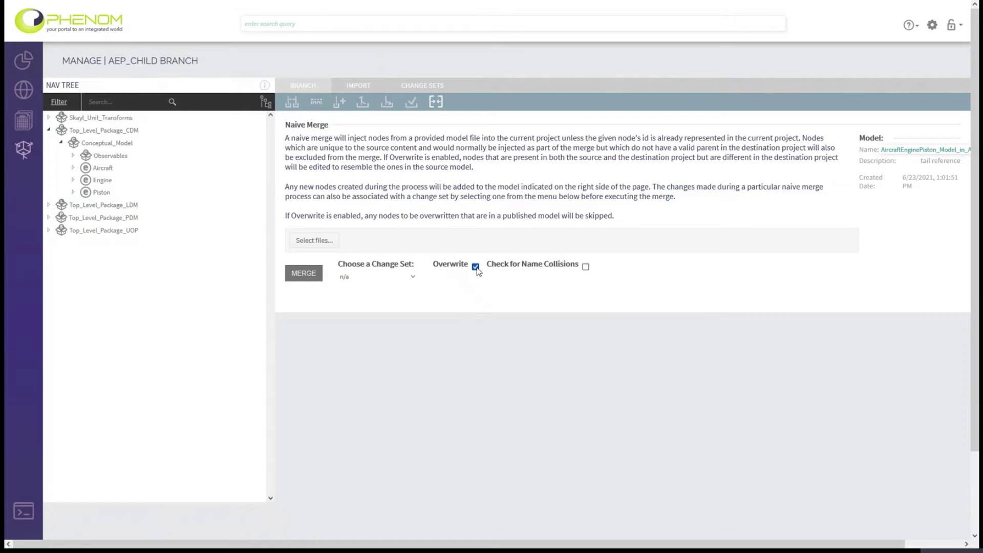
{"action": "left_click", "coordinate": [321, 241]}
{"action": "double_click", "coordinate": [209, 138]}
{"action": "left_click", "coordinate": [312, 308]}
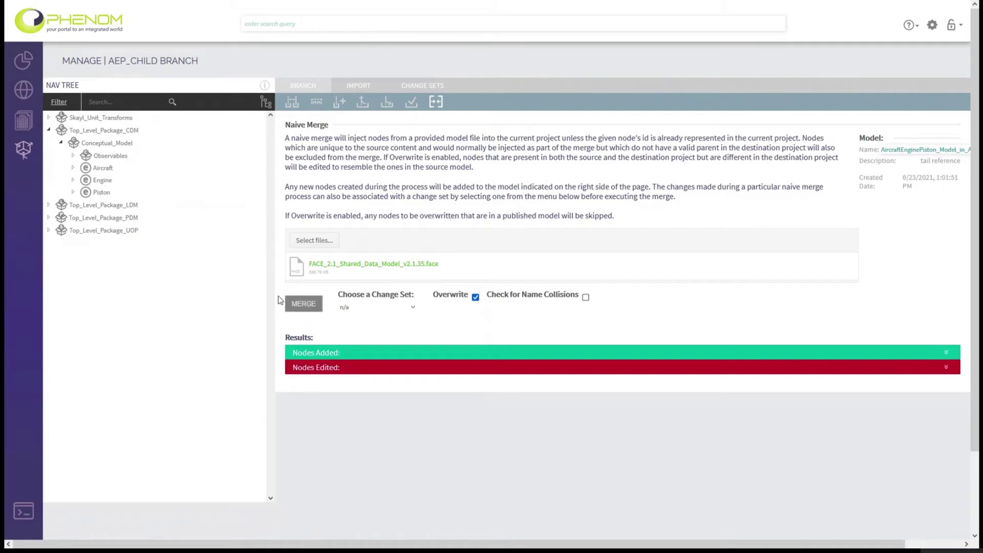
{"action": "key", "text": "F5"}
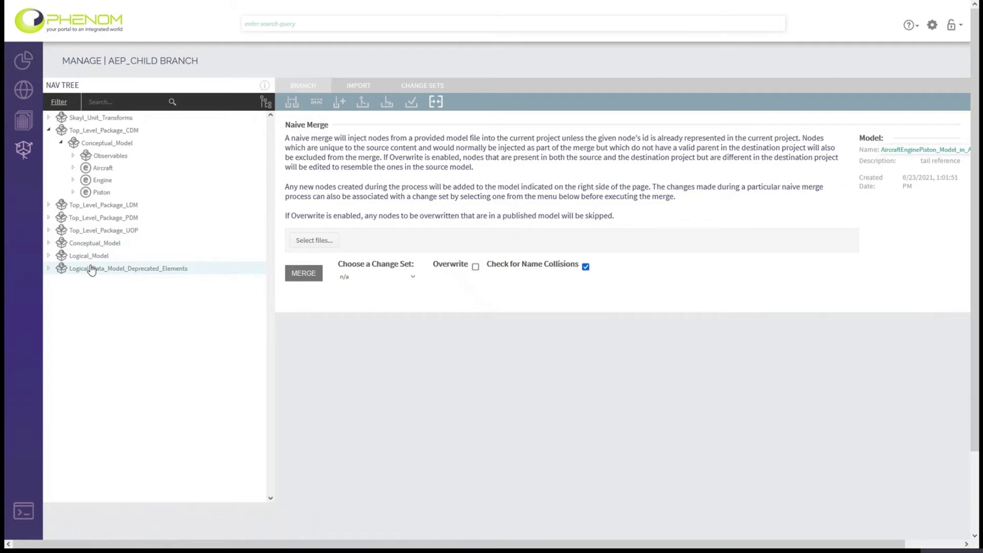
Run a health check on the AEP_Child branch and examine its name collision details
{"action": "left_click", "coordinate": [23, 121]}
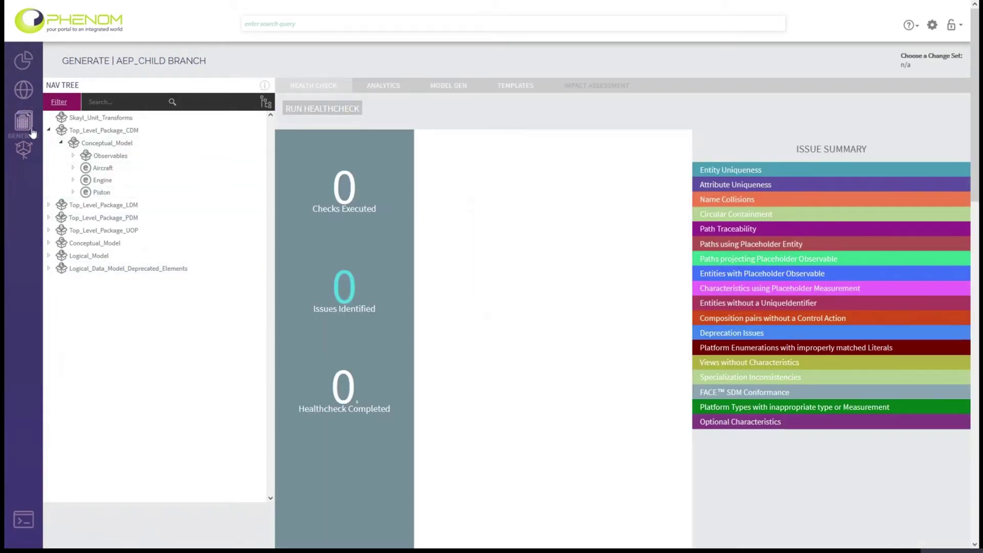
{"action": "left_click", "coordinate": [297, 109]}
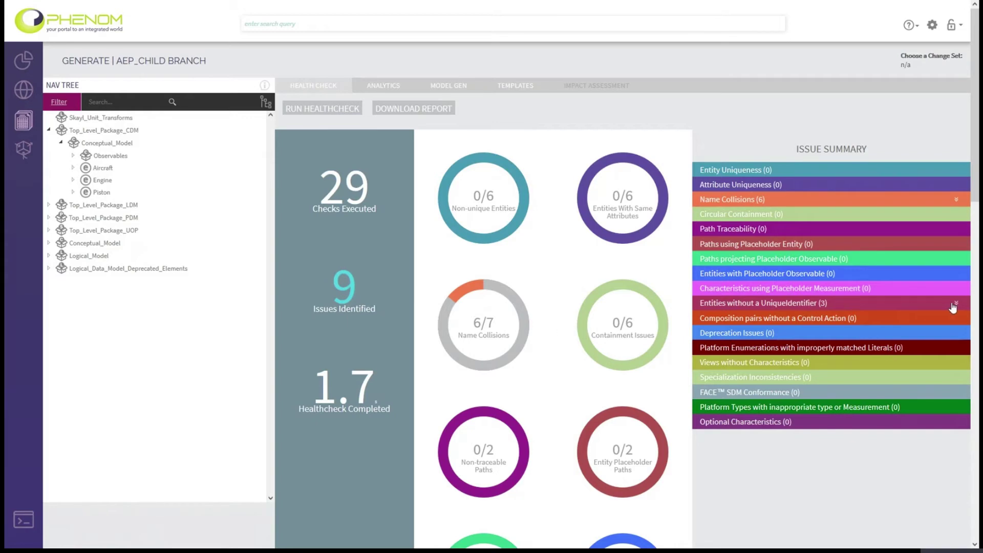
{"action": "left_click", "coordinate": [956, 199]}
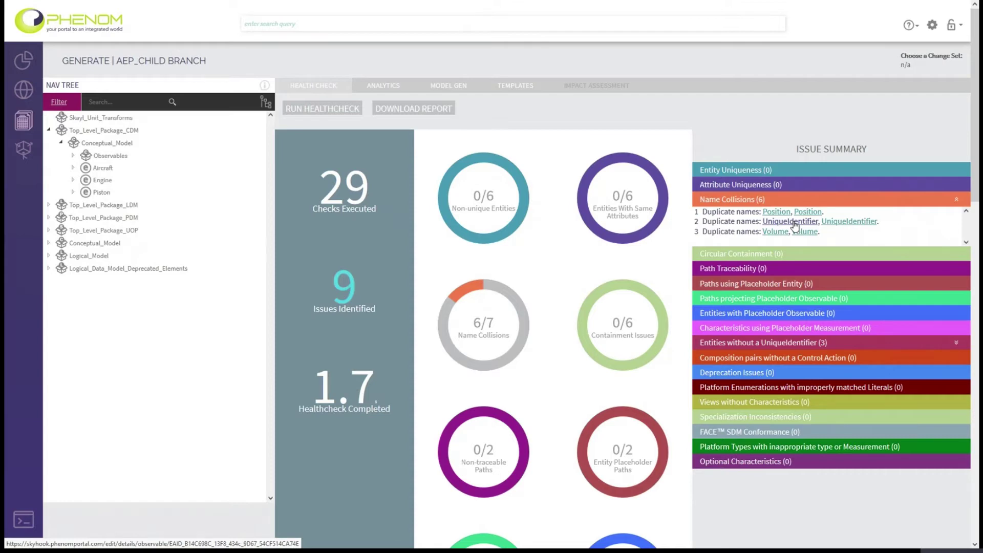
Rename the Position observable in the Observables package of Top_Level_Package_CDM to Position_old and save it
{"action": "left_click", "coordinate": [72, 155]}
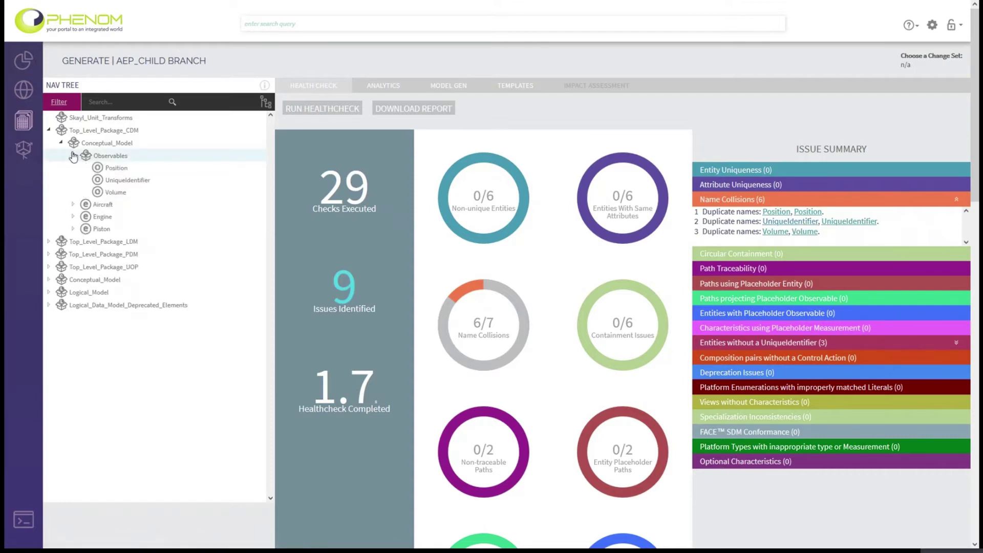
{"action": "left_click", "coordinate": [27, 97]}
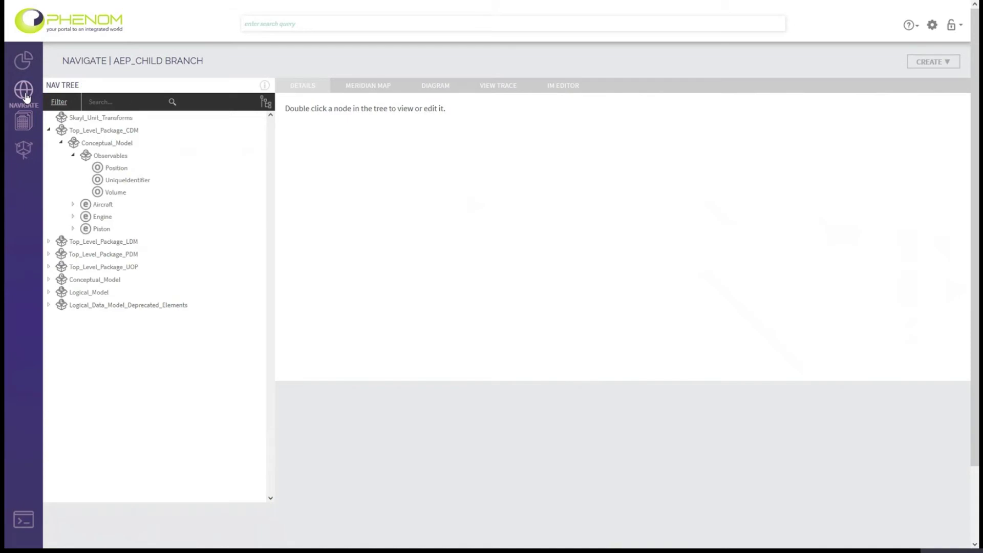
{"action": "double_click", "coordinate": [105, 170]}
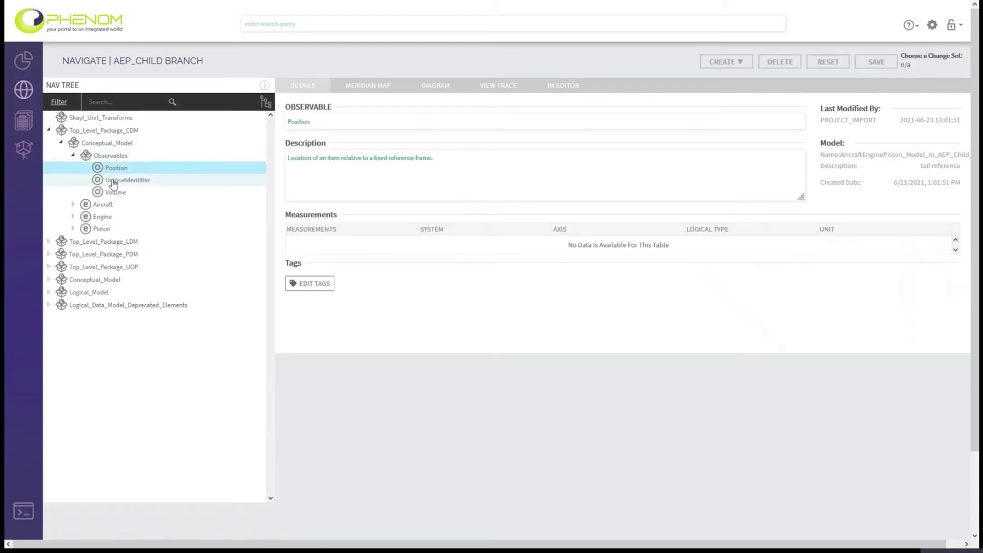
{"action": "left_click", "coordinate": [351, 125]}
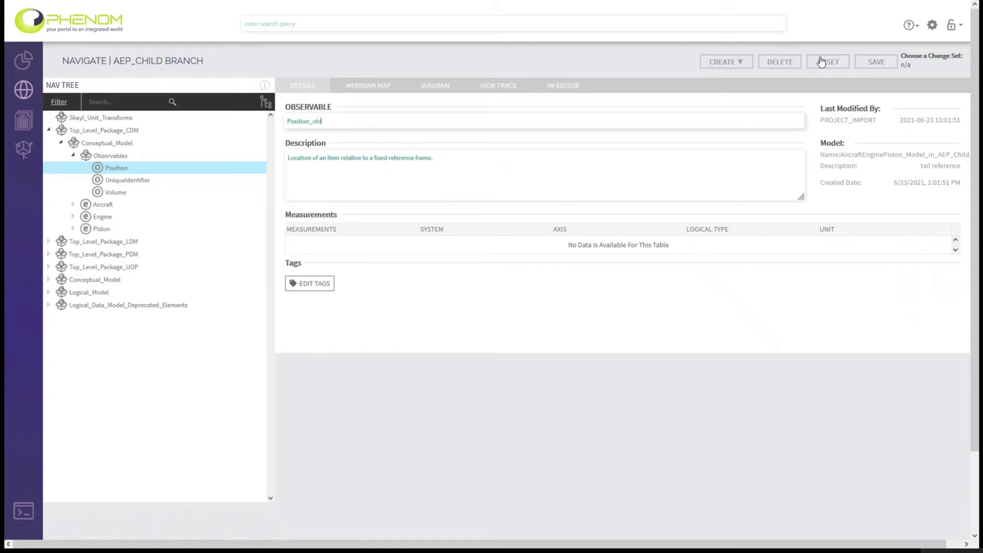
{"action": "left_click", "coordinate": [871, 63]}
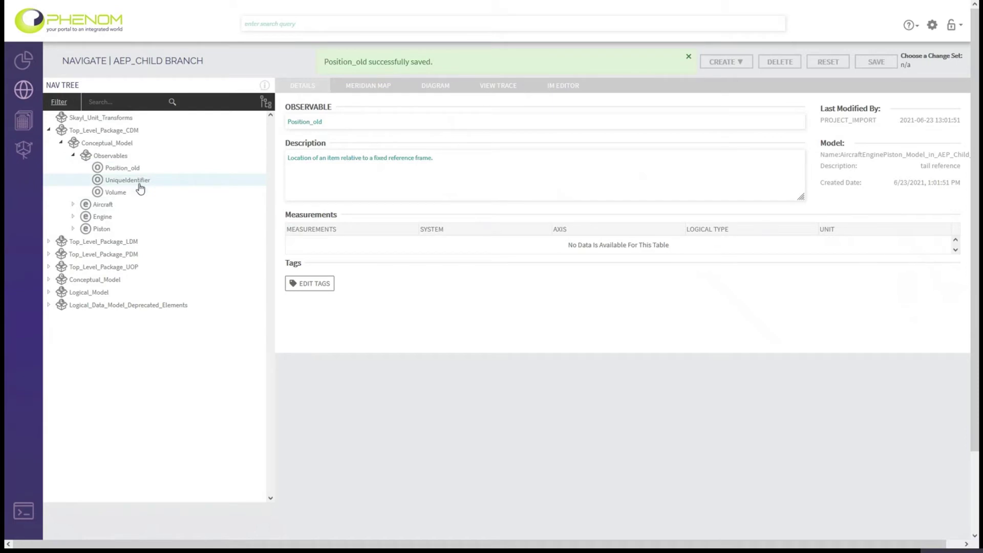
Rename the UniqueIdentifier and Volume observables to UniqueIdentifier_old and Volume_old, saving each one
{"action": "left_click", "coordinate": [139, 182]}
{"action": "left_click", "coordinate": [377, 116]}
{"action": "type", "text": "_o"}
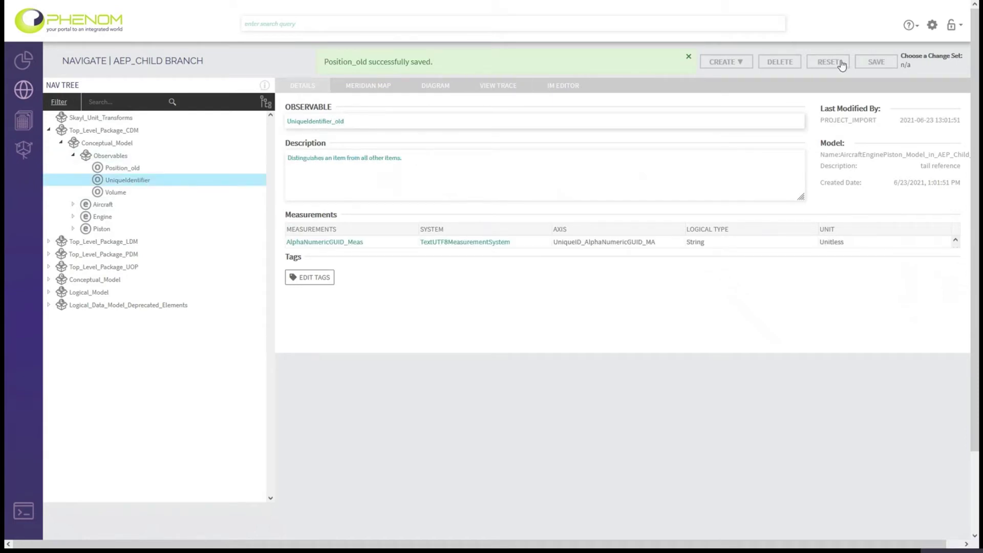
{"action": "left_click", "coordinate": [876, 62]}
{"action": "left_click", "coordinate": [123, 198]}
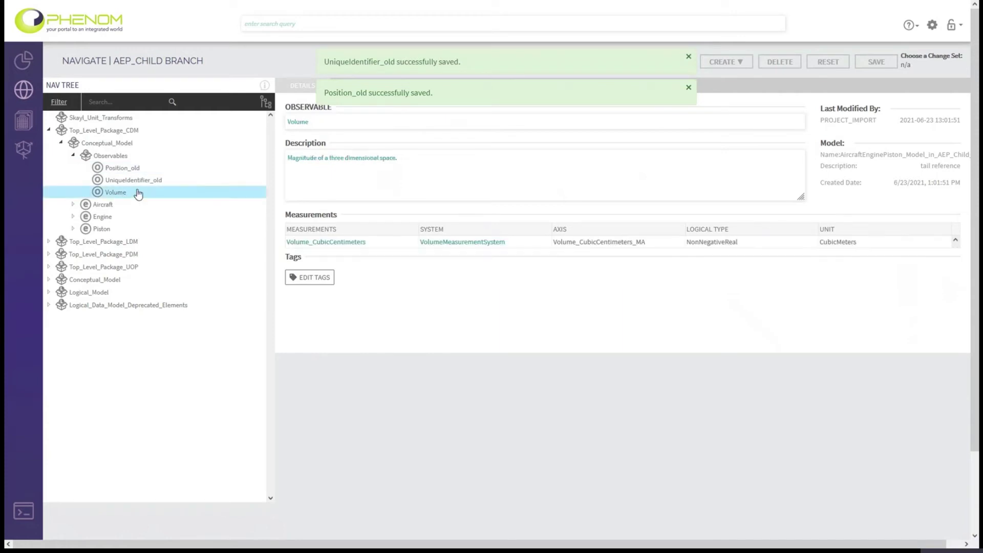
{"action": "left_click", "coordinate": [342, 124]}
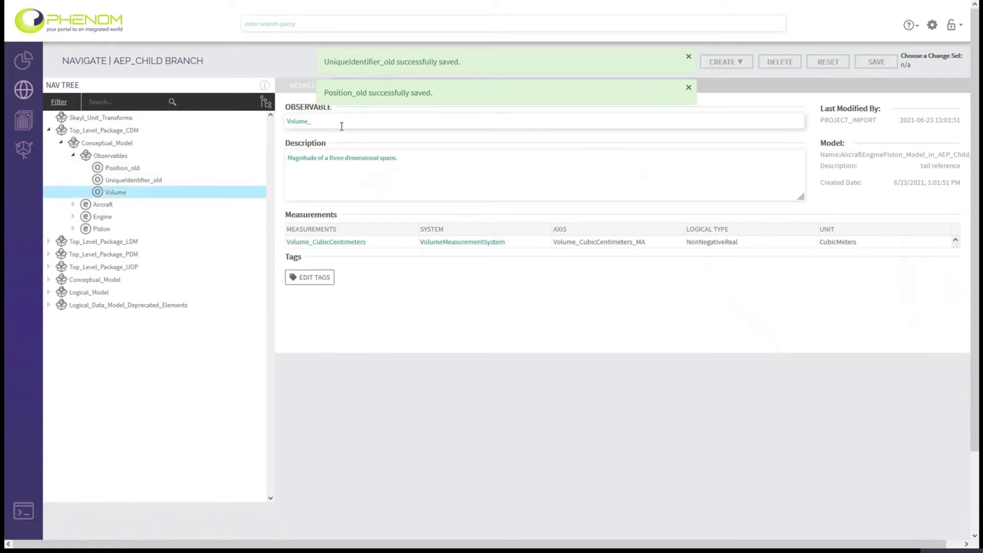
{"action": "left_click", "coordinate": [876, 61]}
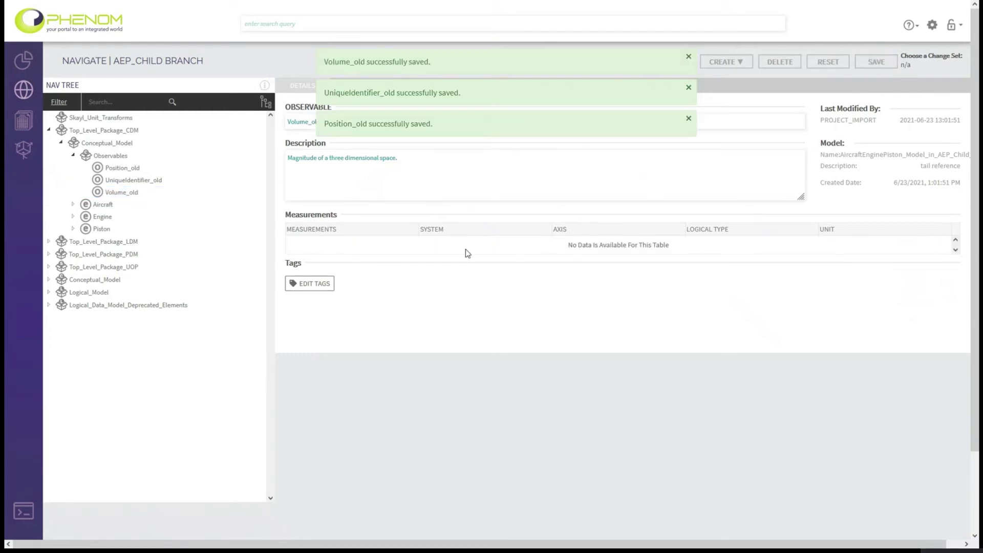
Mark the Position_old observable as deprecated through its deletion prompt
{"action": "left_click", "coordinate": [136, 173]}
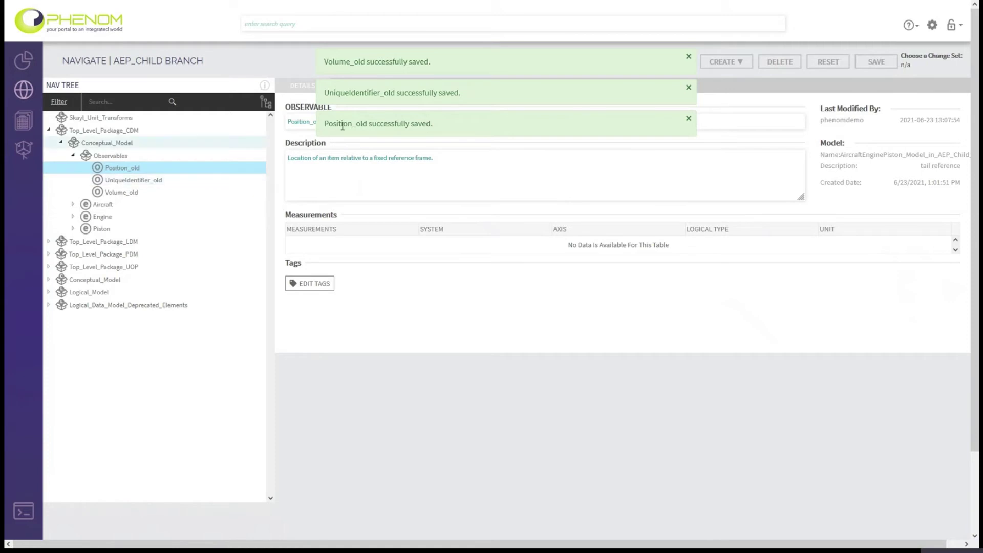
{"action": "left_click", "coordinate": [778, 62]}
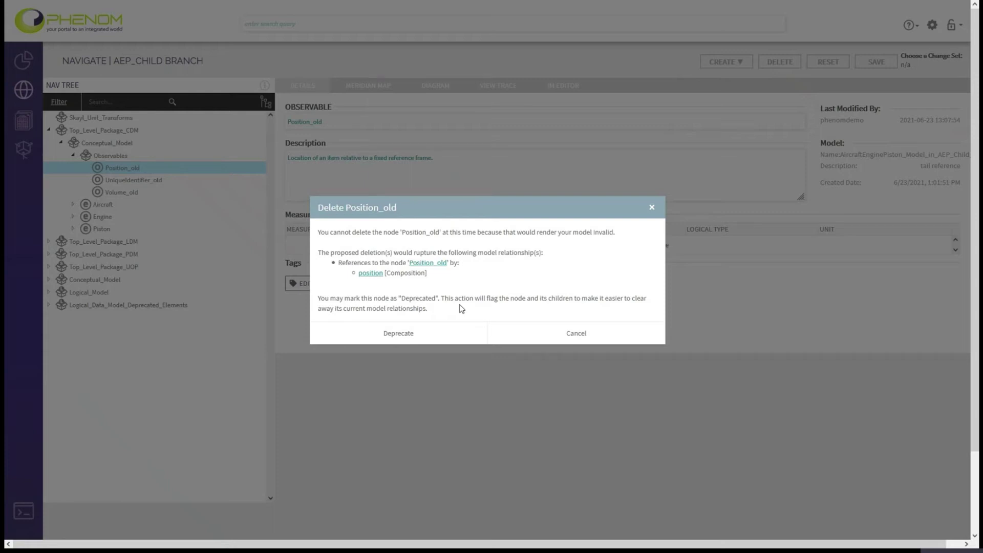
{"action": "left_click", "coordinate": [395, 335]}
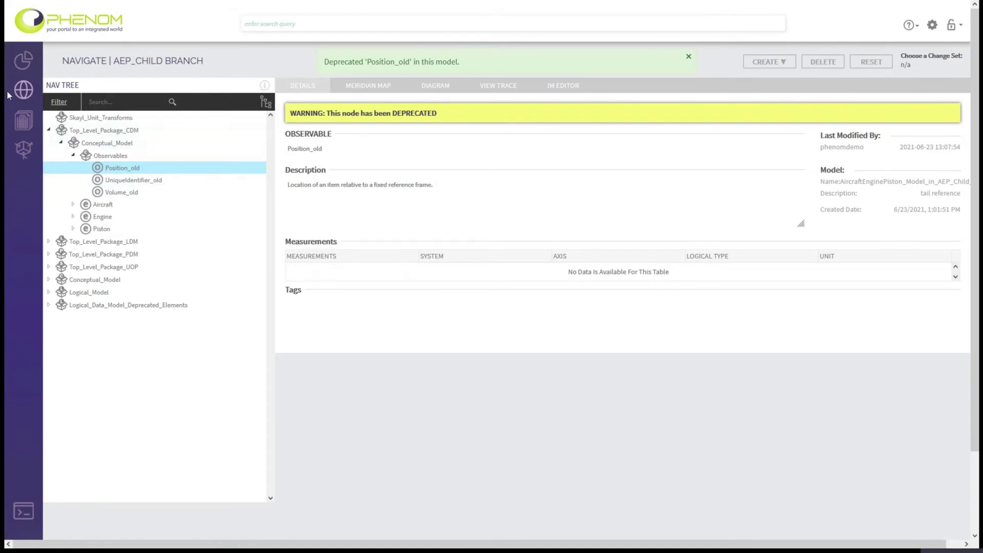
Deprecate the UniqueIdentifier_old and Volume_old observables through their deletion prompts
{"action": "left_click", "coordinate": [137, 183]}
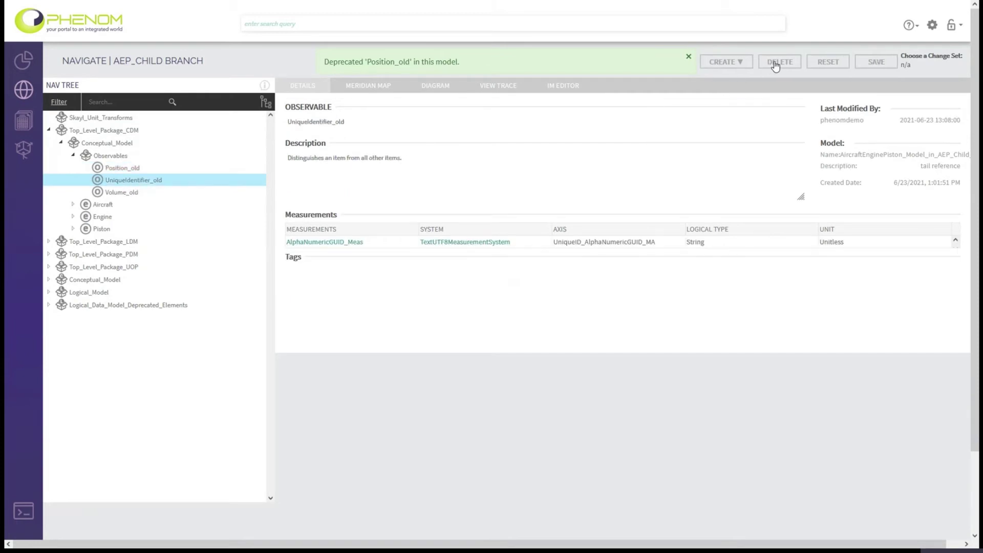
{"action": "left_click", "coordinate": [776, 64]}
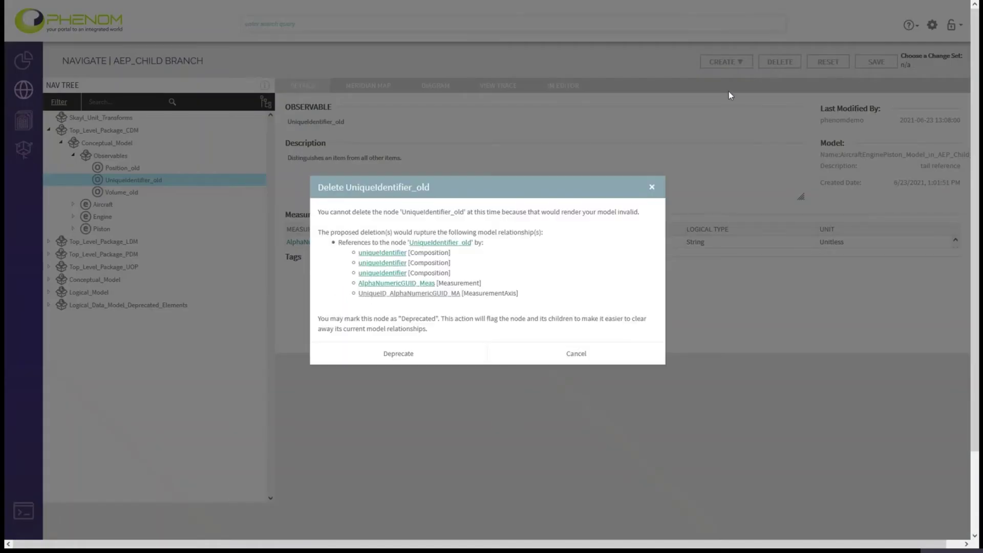
{"action": "left_click", "coordinate": [393, 353]}
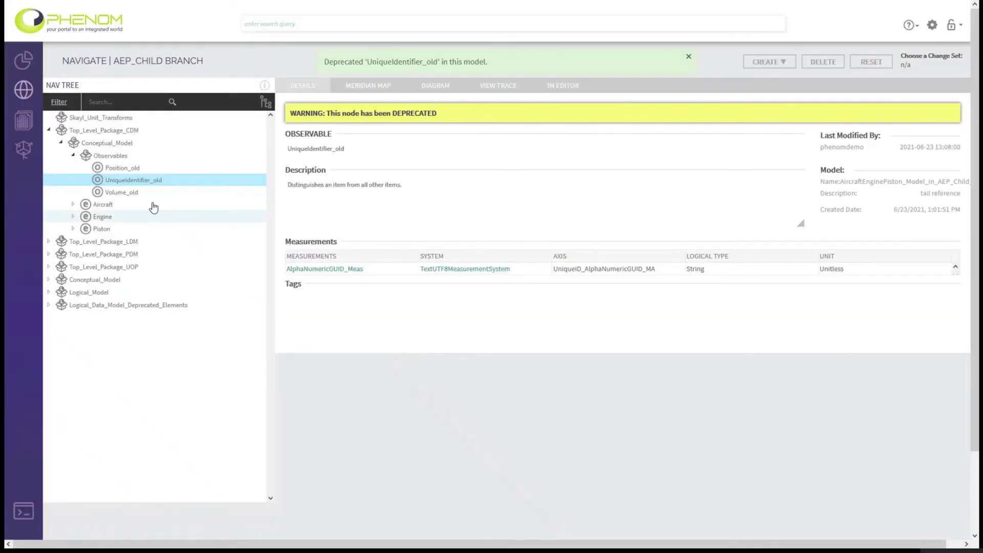
{"action": "left_click", "coordinate": [131, 193]}
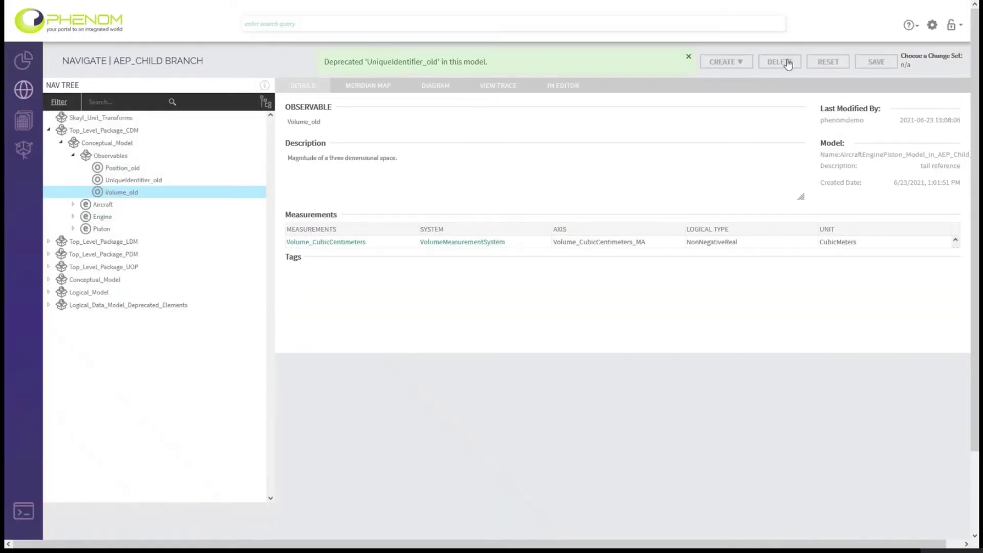
{"action": "left_click", "coordinate": [779, 63]}
{"action": "left_click", "coordinate": [366, 351]}
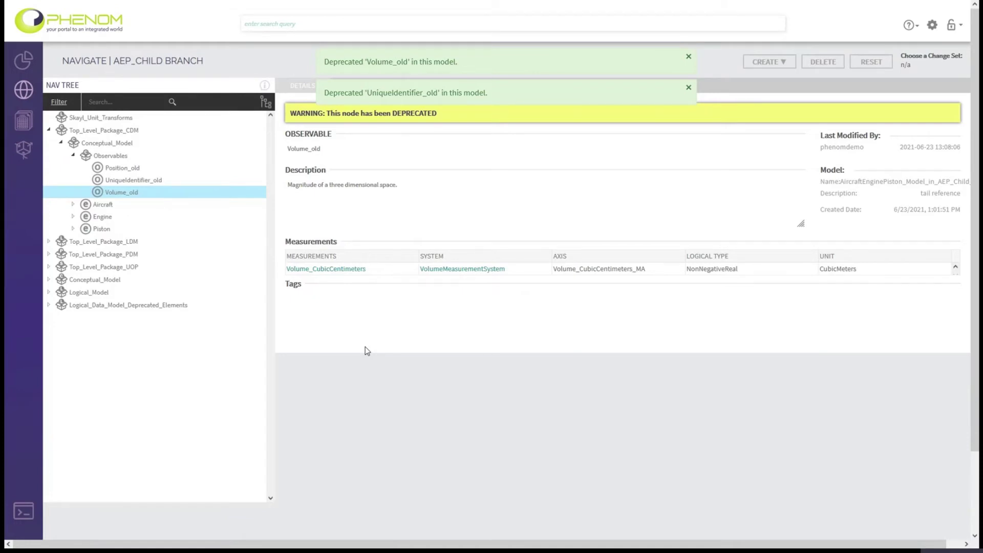
Rerun the health check on the AEP_Child branch and examine the deprecation issues for compositions and projection paths
{"action": "left_click", "coordinate": [21, 121]}
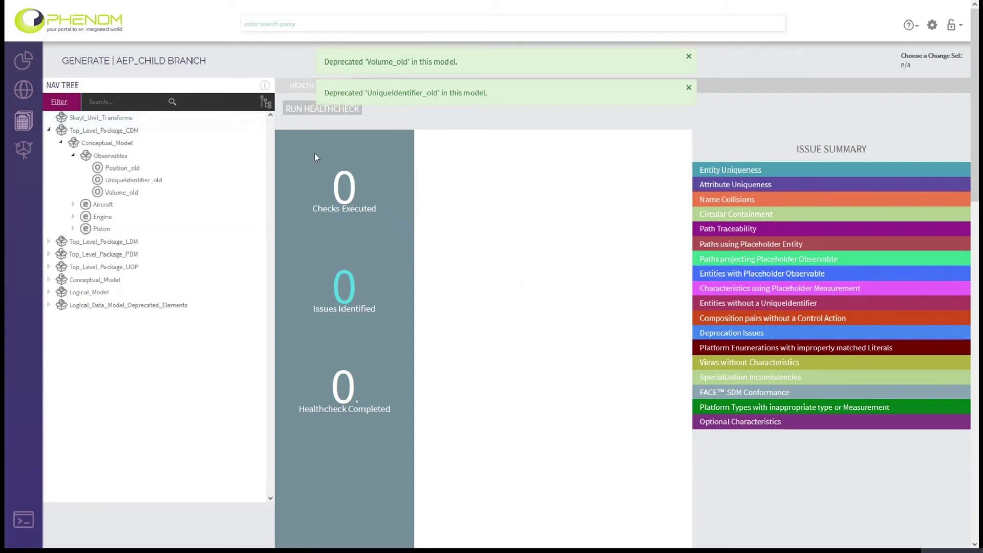
{"action": "left_click", "coordinate": [304, 110]}
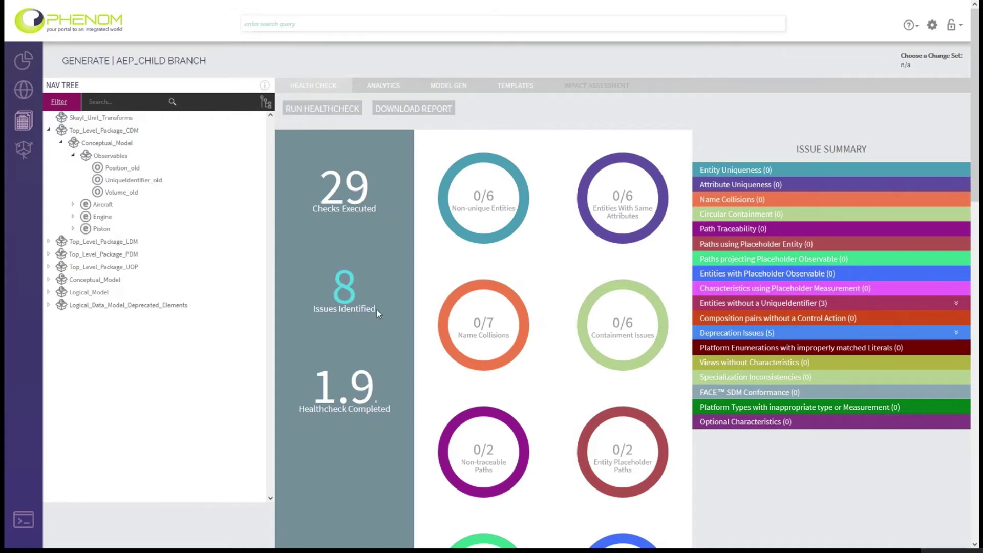
{"action": "left_click", "coordinate": [957, 333]}
{"action": "scroll", "coordinate": [891, 315], "scroll_direction": "down", "scroll_amount": 2}
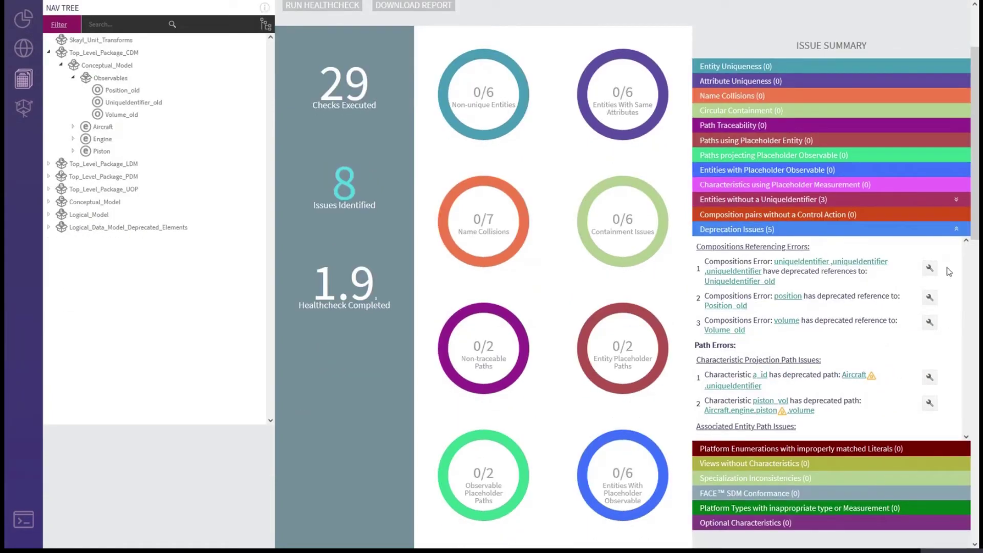
{"action": "scroll", "coordinate": [797, 309], "scroll_direction": "up", "scroll_amount": 2}
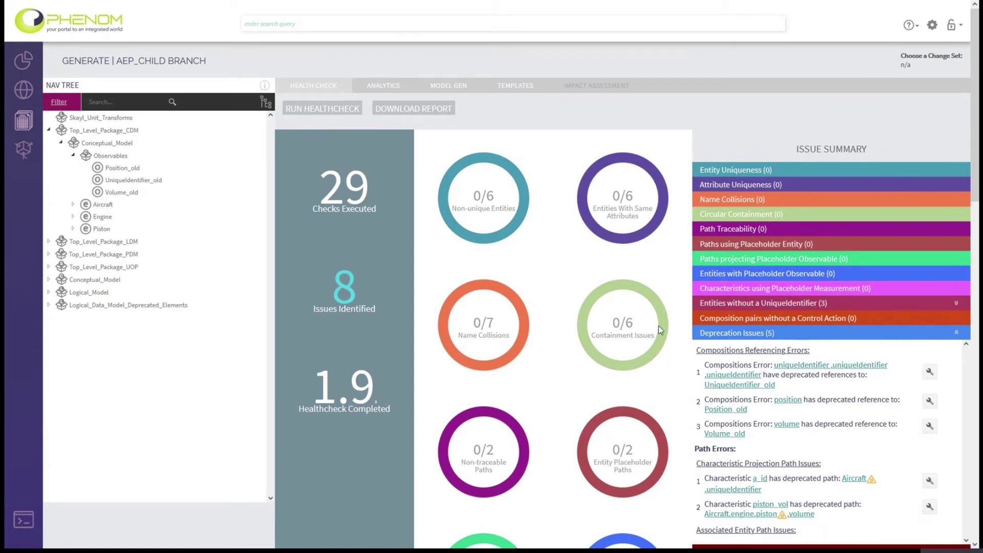
Reassign the Aircraft, Engine and Piston uniqueIdentifier compositions to the UniqueIdentifier observable, set all measurements to UniqueID_UUID_Text, and save
{"action": "left_click", "coordinate": [929, 374]}
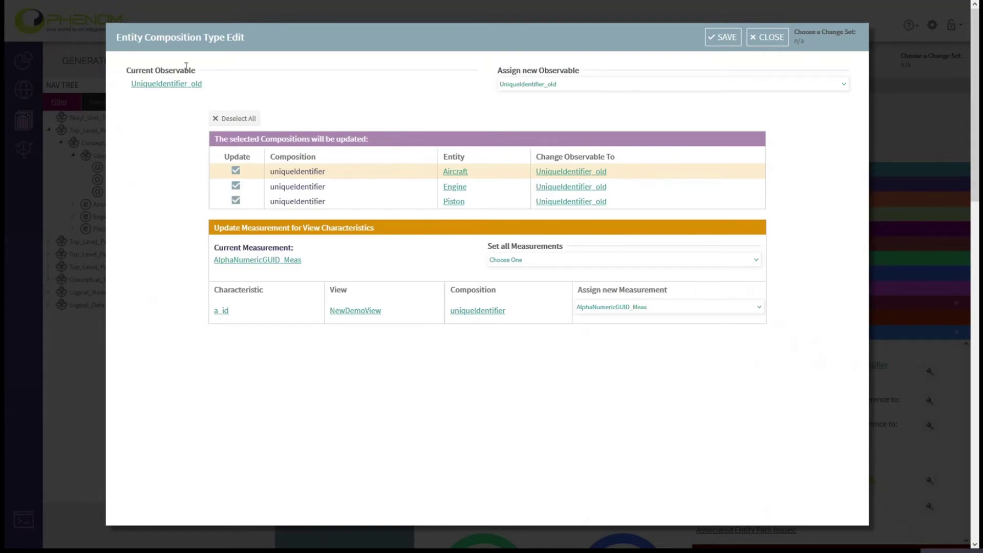
{"action": "left_click", "coordinate": [566, 86]}
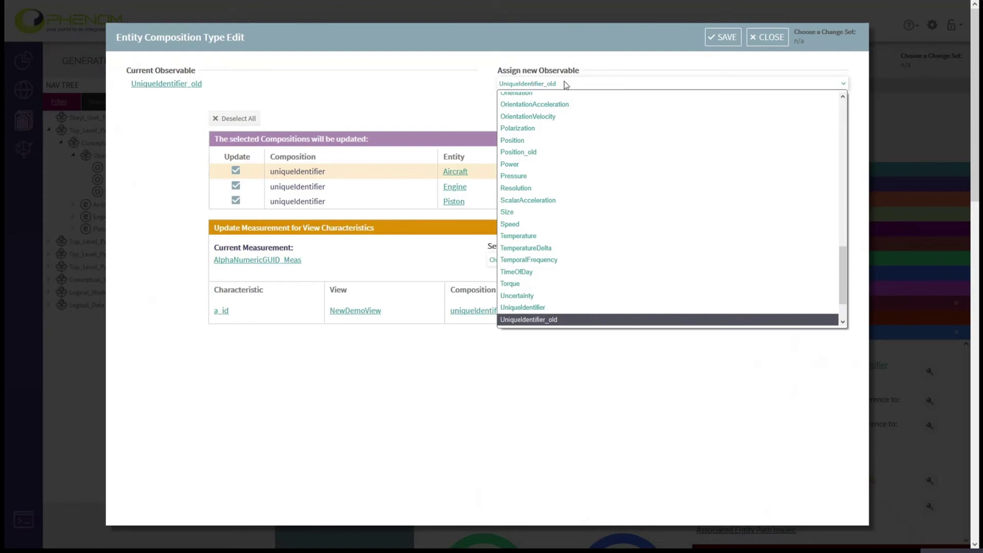
{"action": "scroll", "coordinate": [530, 302], "scroll_direction": "down", "scroll_amount": 2}
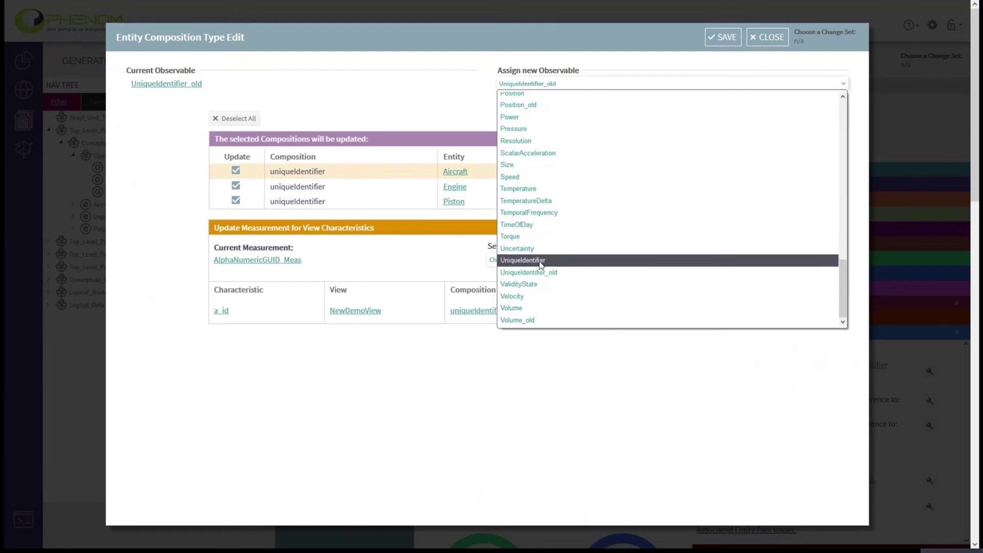
{"action": "left_click", "coordinate": [540, 265]}
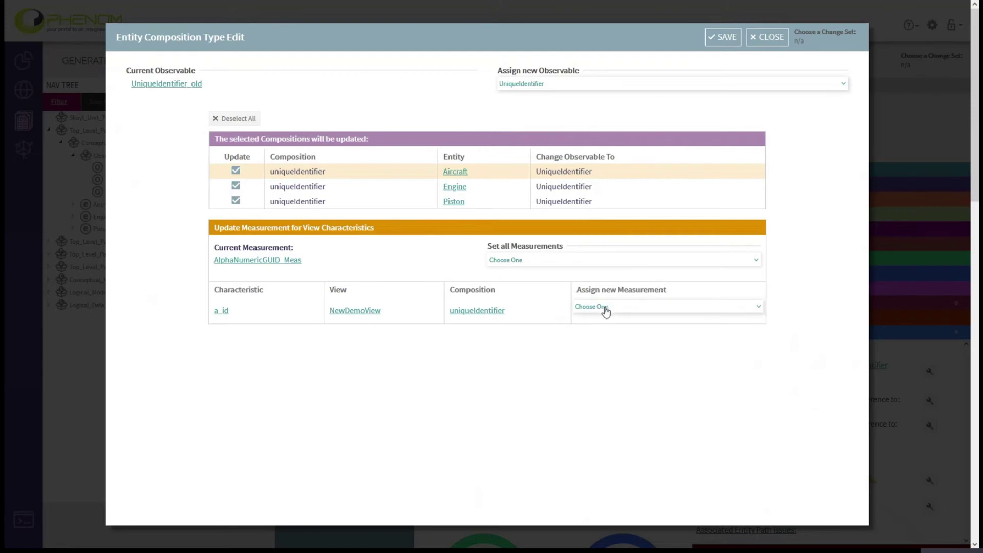
{"action": "left_click", "coordinate": [517, 266]}
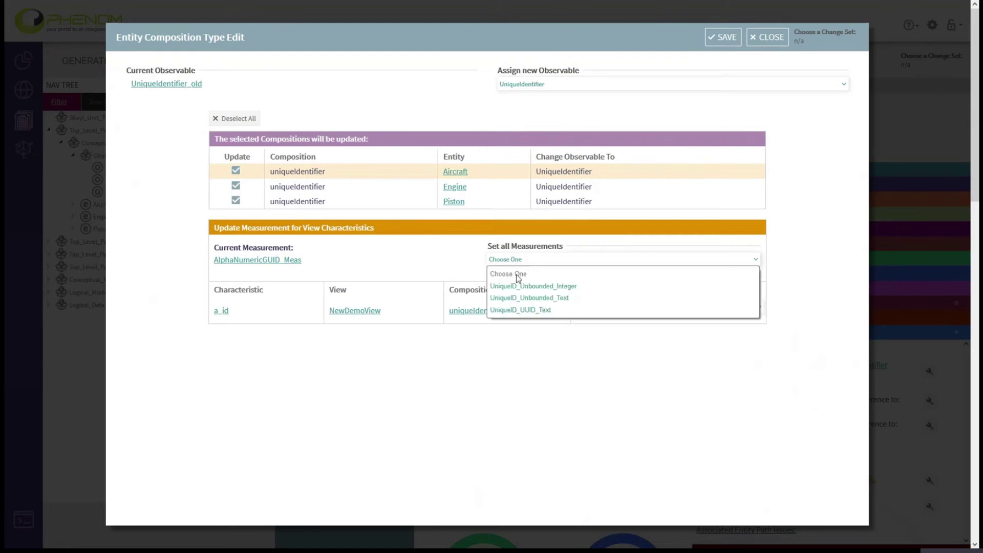
{"action": "left_click", "coordinate": [529, 310]}
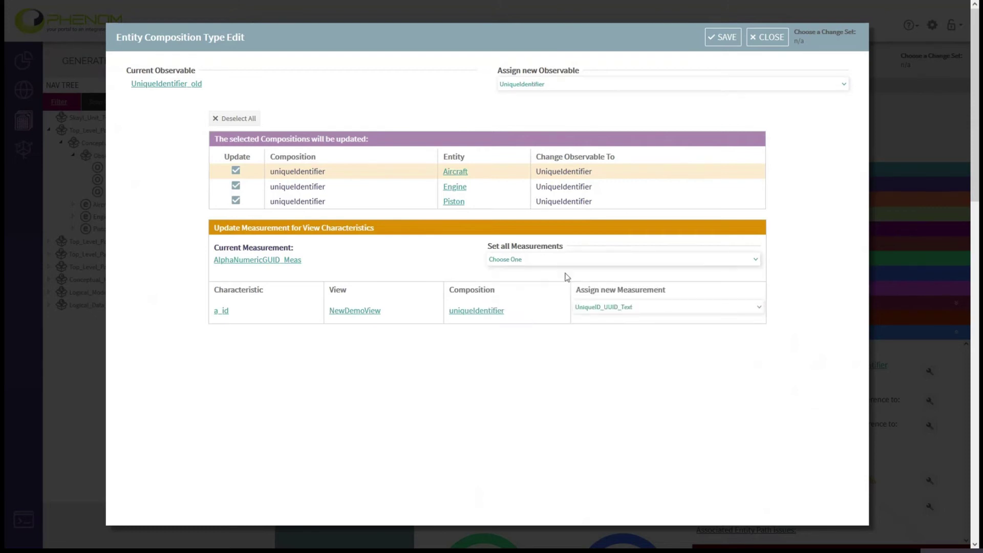
{"action": "left_click", "coordinate": [723, 37]}
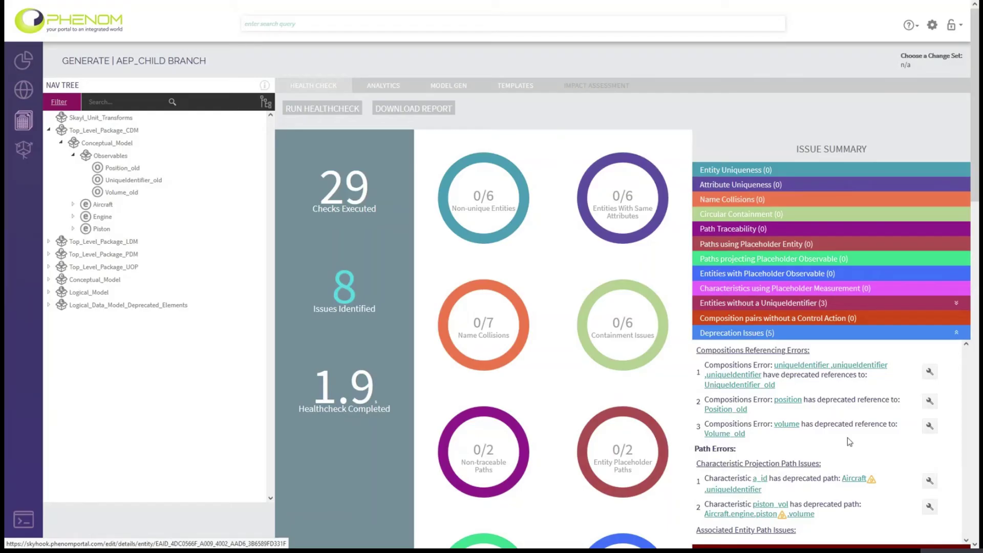
Reassign the Engine entity's position composition from Position_old to the Position observable and save the change
{"action": "left_click", "coordinate": [930, 401]}
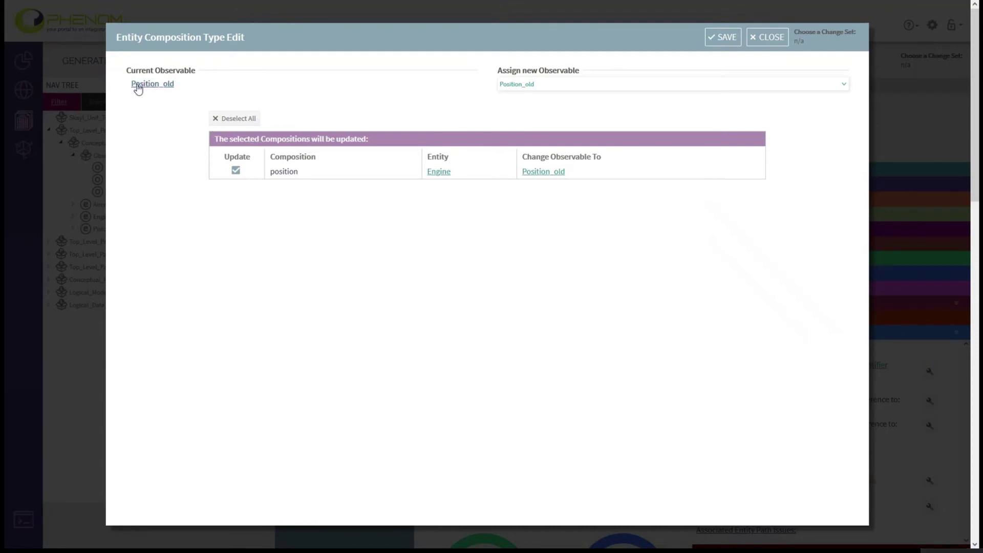
{"action": "left_click", "coordinate": [514, 86]}
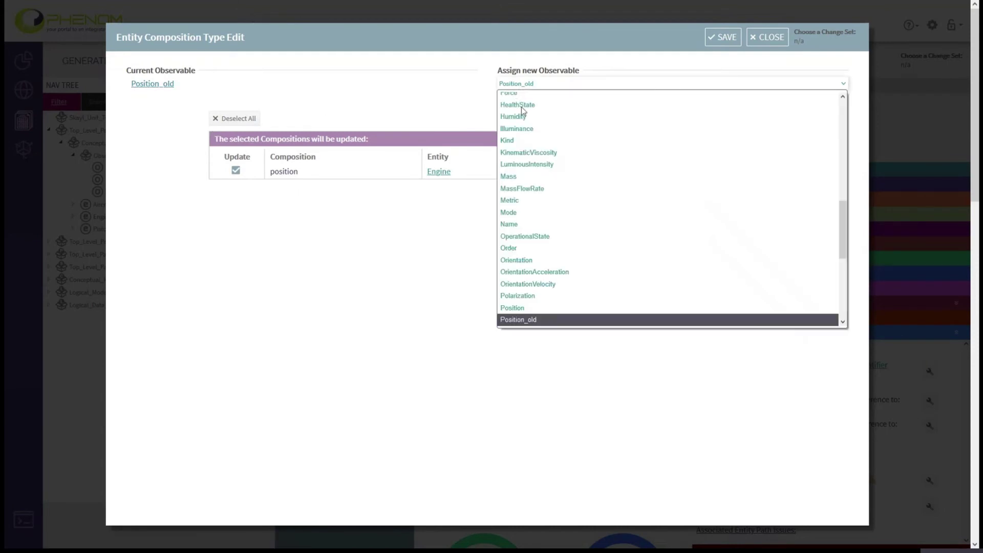
{"action": "left_click", "coordinate": [521, 311]}
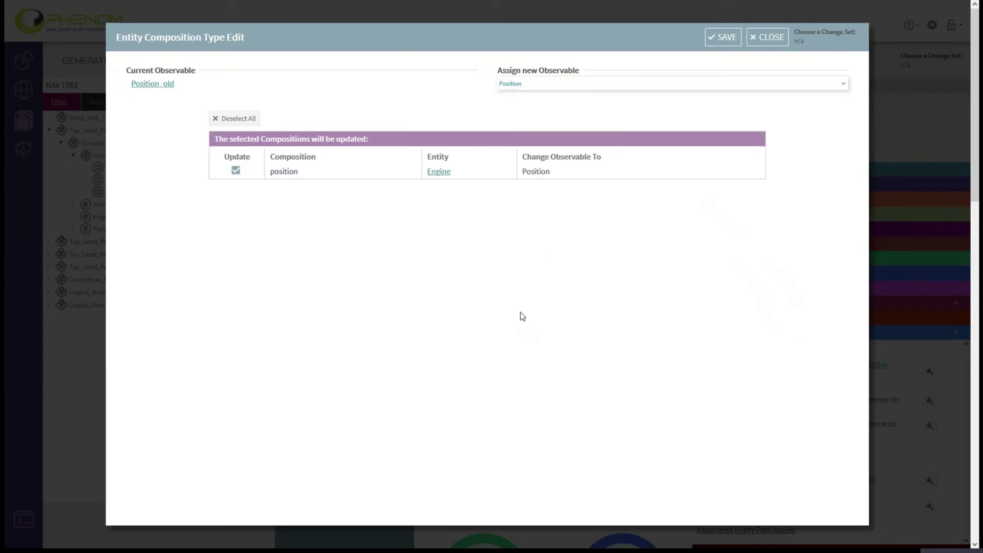
{"action": "left_click", "coordinate": [722, 36]}
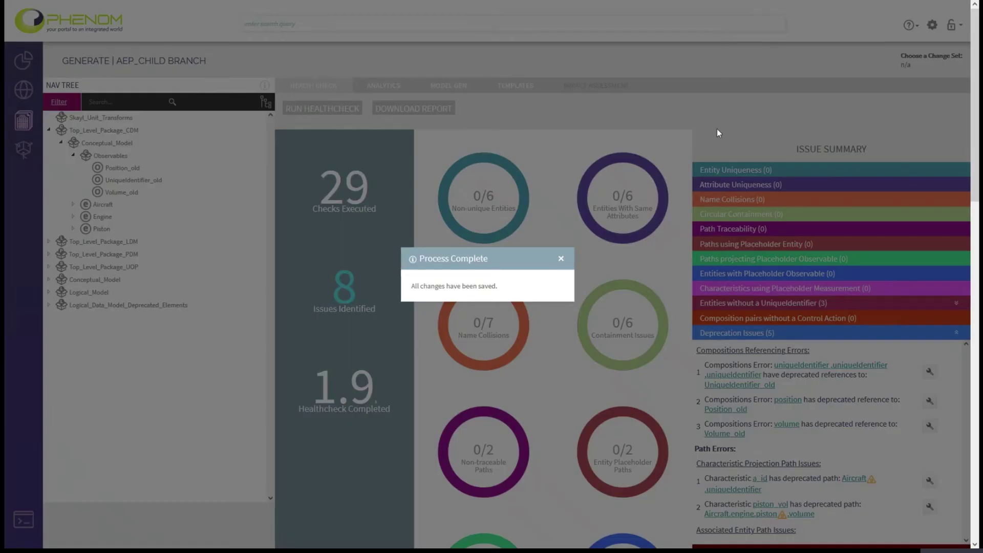
Reassign the Piston entity's volume composition from Volume_old to the Volume observable, set all measurements to VolumeMeasurement, and save
{"action": "left_click", "coordinate": [559, 258]}
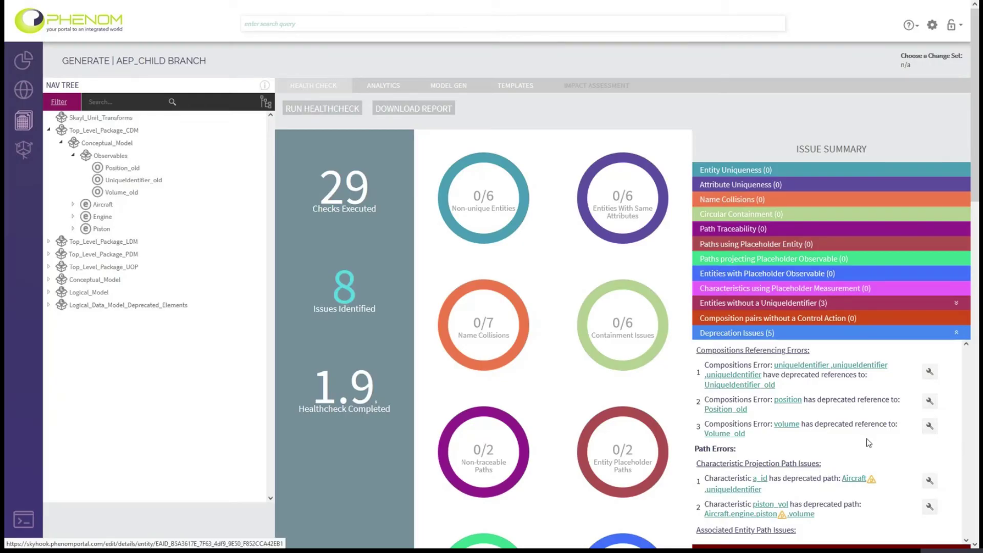
{"action": "left_click", "coordinate": [929, 426]}
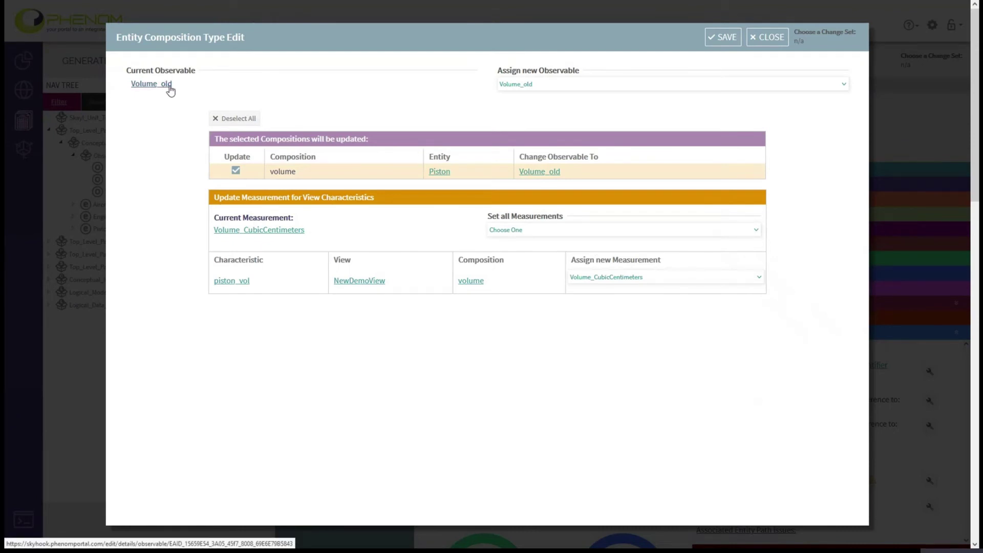
{"action": "left_click", "coordinate": [589, 83]}
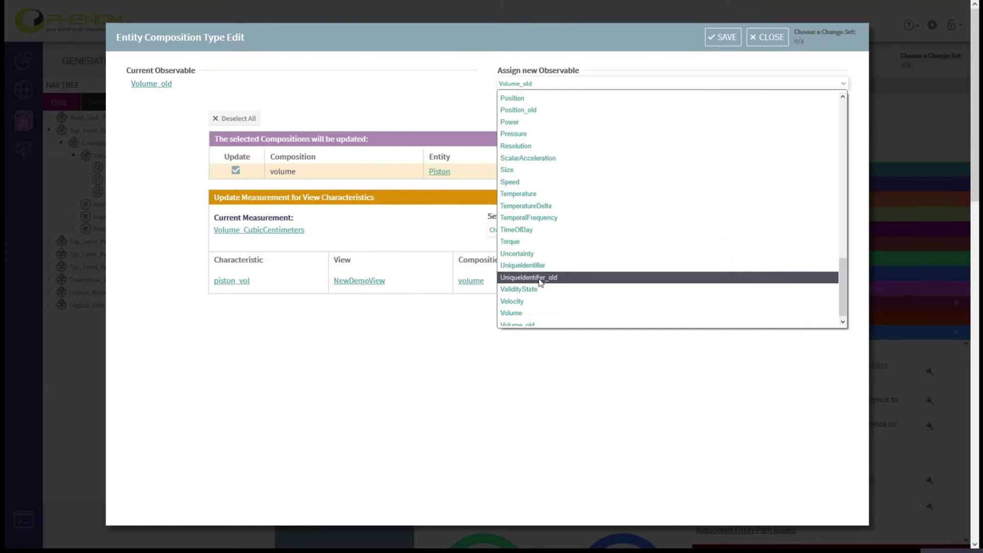
{"action": "left_click", "coordinate": [526, 313]}
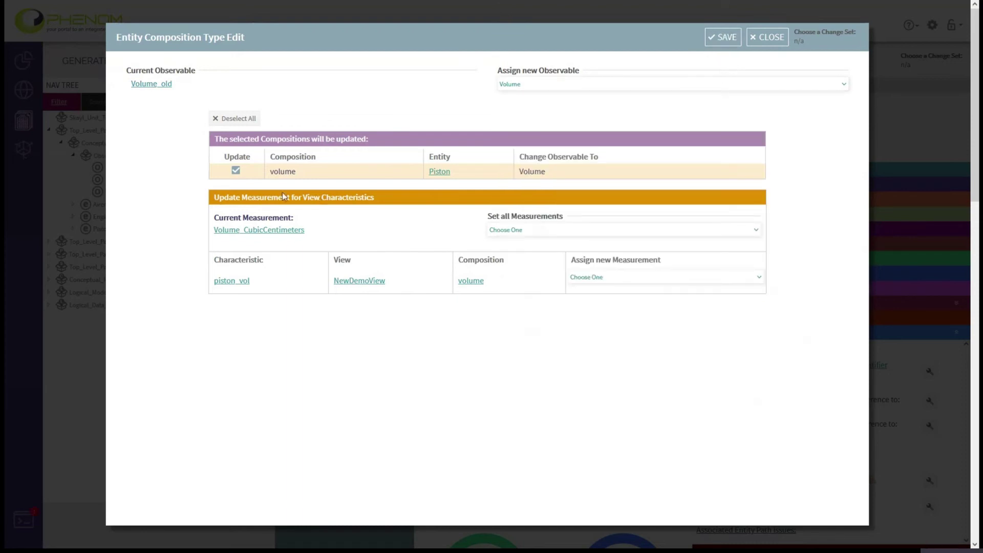
{"action": "left_click", "coordinate": [536, 230]}
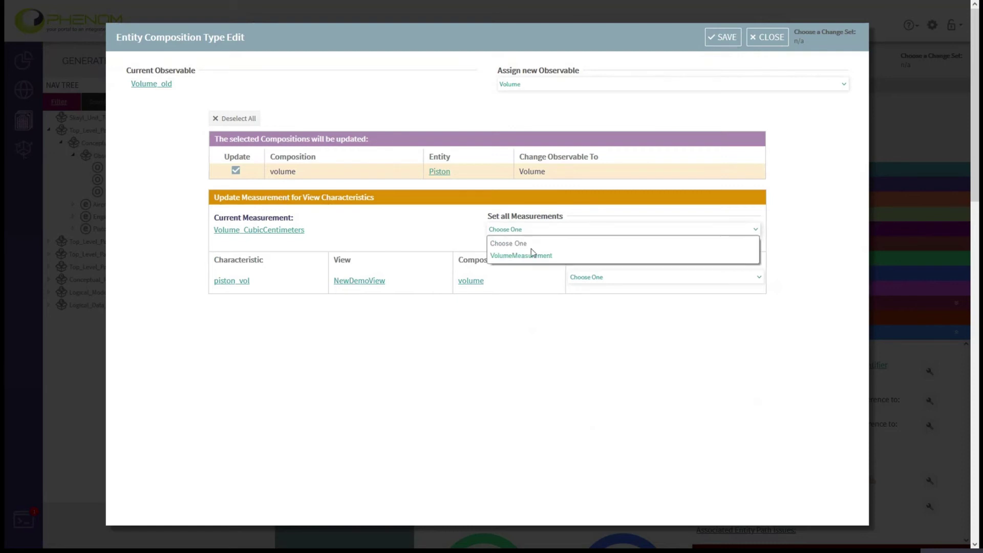
{"action": "left_click", "coordinate": [530, 256]}
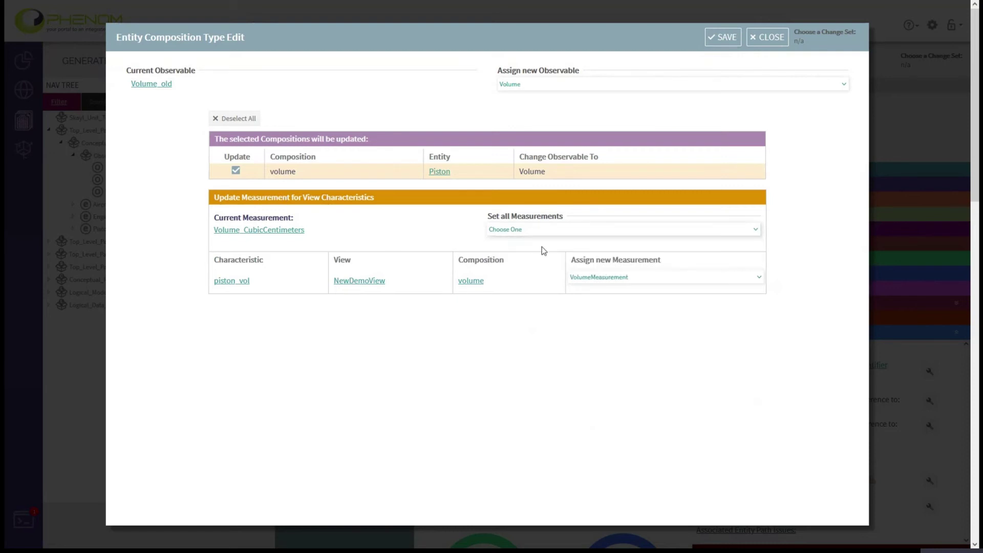
{"action": "left_click", "coordinate": [713, 38]}
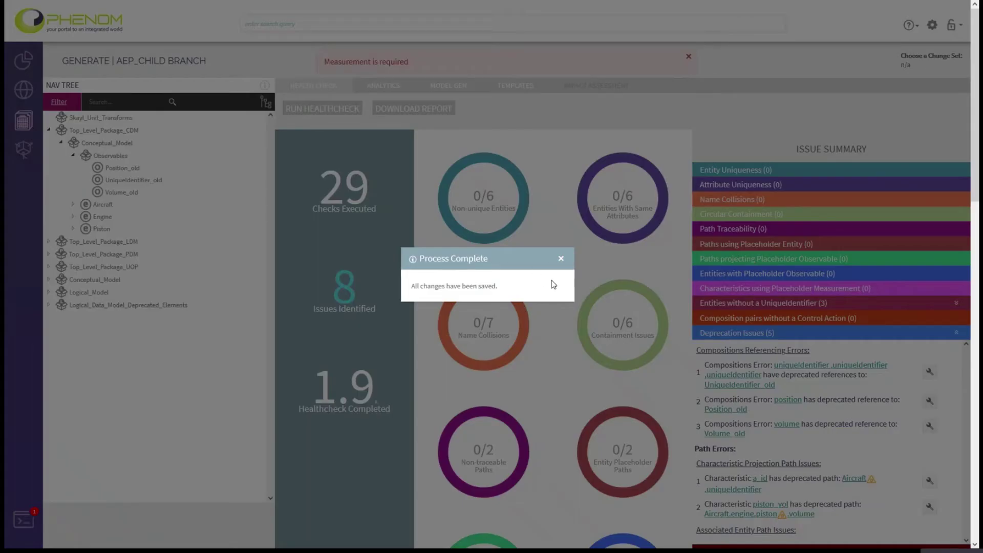
{"action": "left_click", "coordinate": [561, 259]}
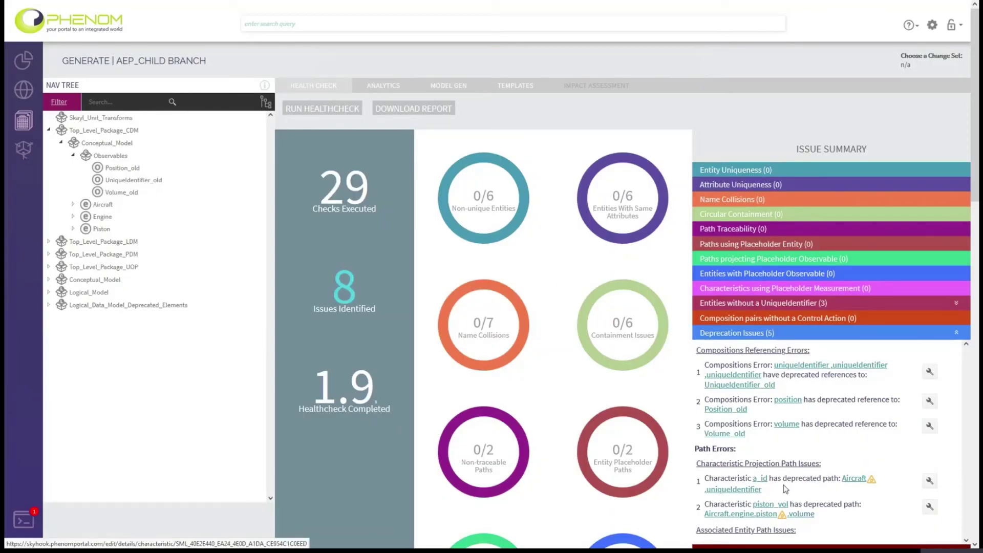
Rerun the health check on the AEP_Child branch and examine the FACE SDM Conformance details for SDM 2.1.35
{"action": "left_click", "coordinate": [324, 107]}
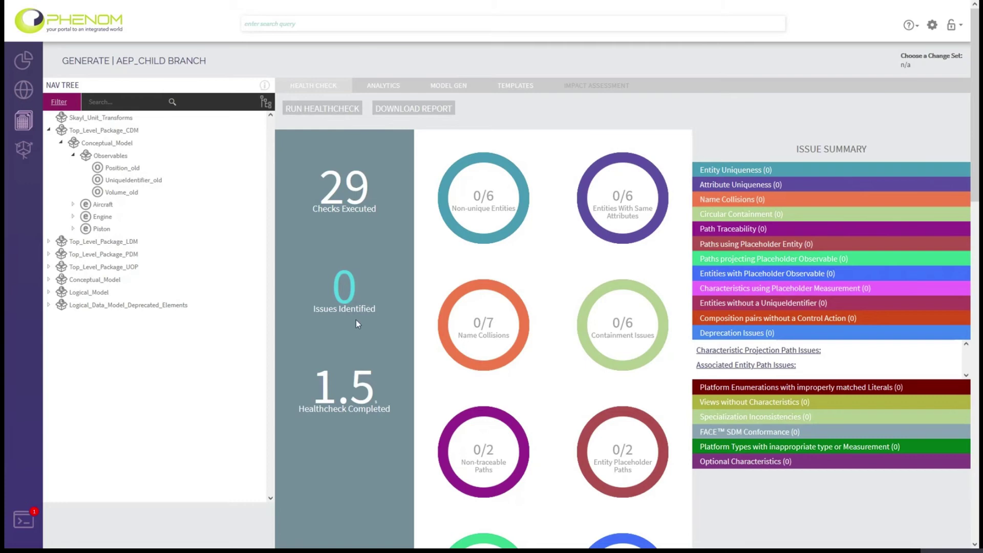
{"action": "double_click", "coordinate": [746, 433]}
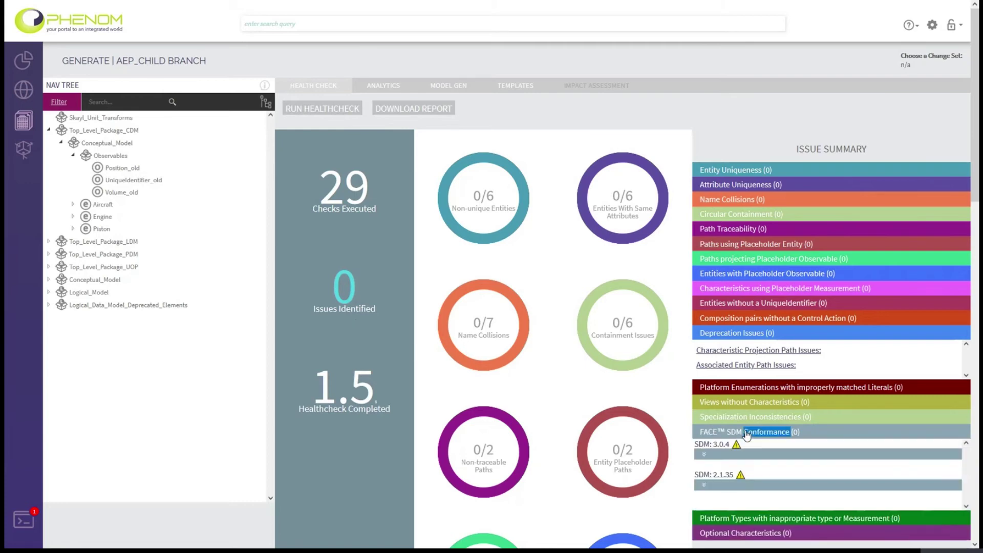
{"action": "left_click", "coordinate": [812, 433]}
{"action": "scroll", "coordinate": [739, 476], "scroll_direction": "down", "scroll_amount": 2}
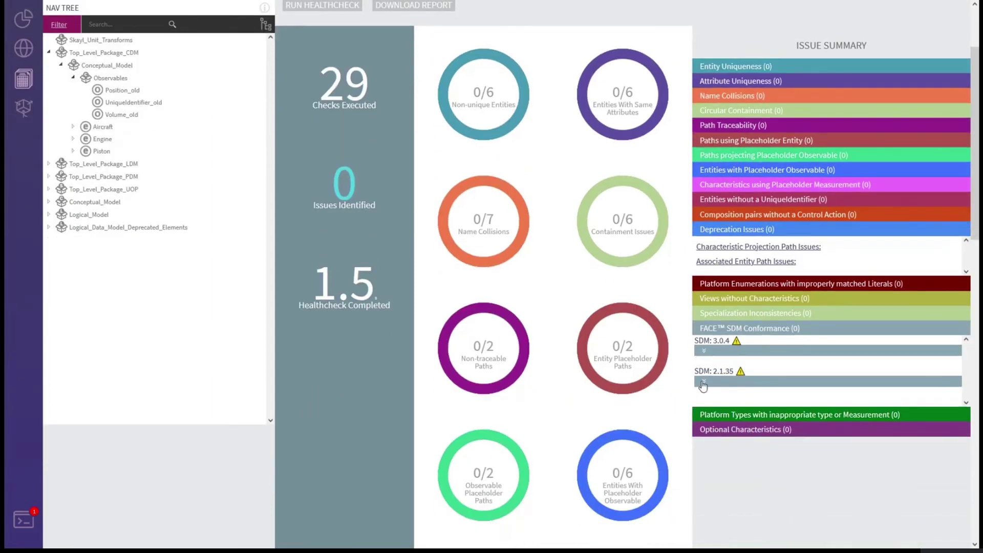
{"action": "left_click", "coordinate": [703, 383]}
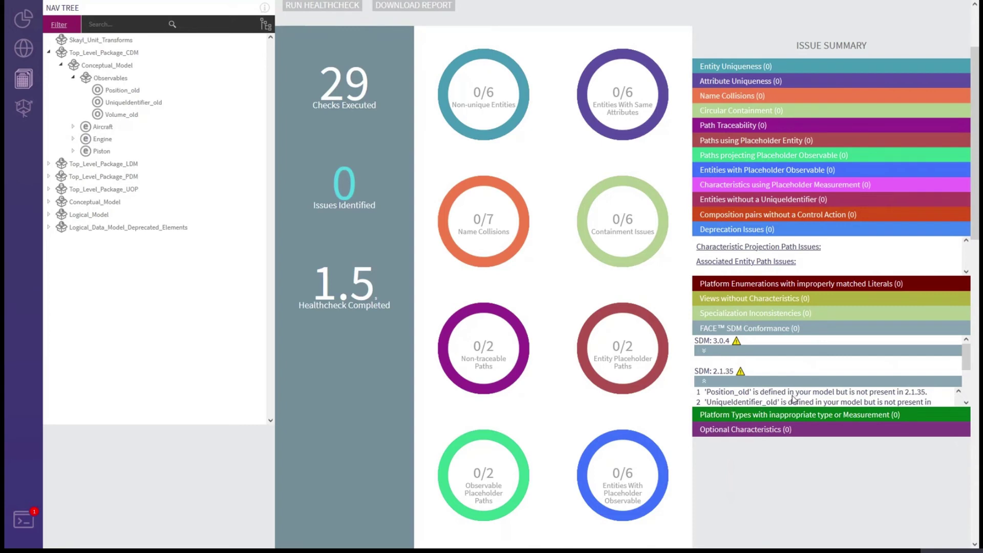
{"action": "scroll", "coordinate": [490, 358], "scroll_direction": "up", "scroll_amount": 2}
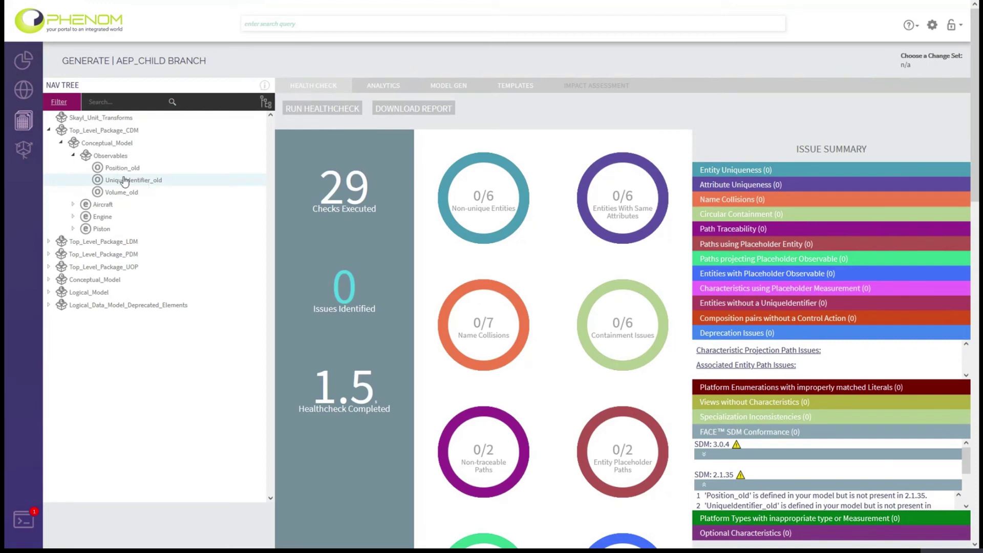
Delete the deprecated Position_old observable from the model
{"action": "left_click", "coordinate": [24, 93]}
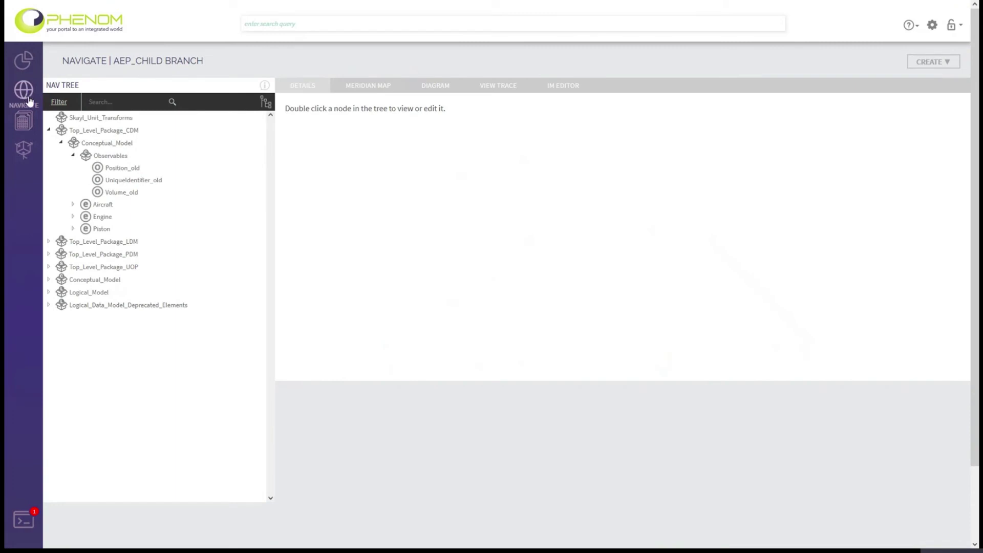
{"action": "left_click", "coordinate": [124, 172]}
{"action": "double_click", "coordinate": [124, 172]}
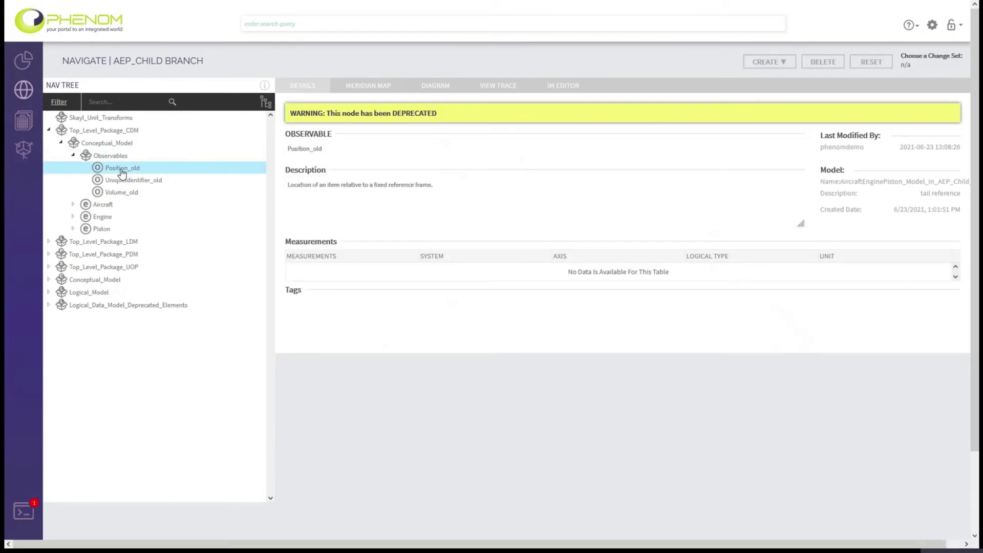
{"action": "left_click", "coordinate": [823, 61]}
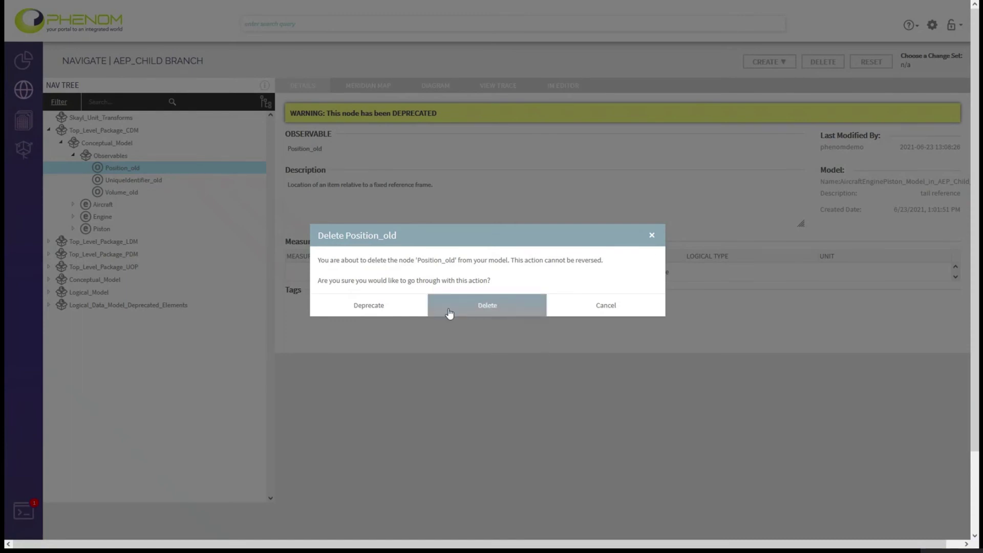
{"action": "left_click", "coordinate": [488, 309]}
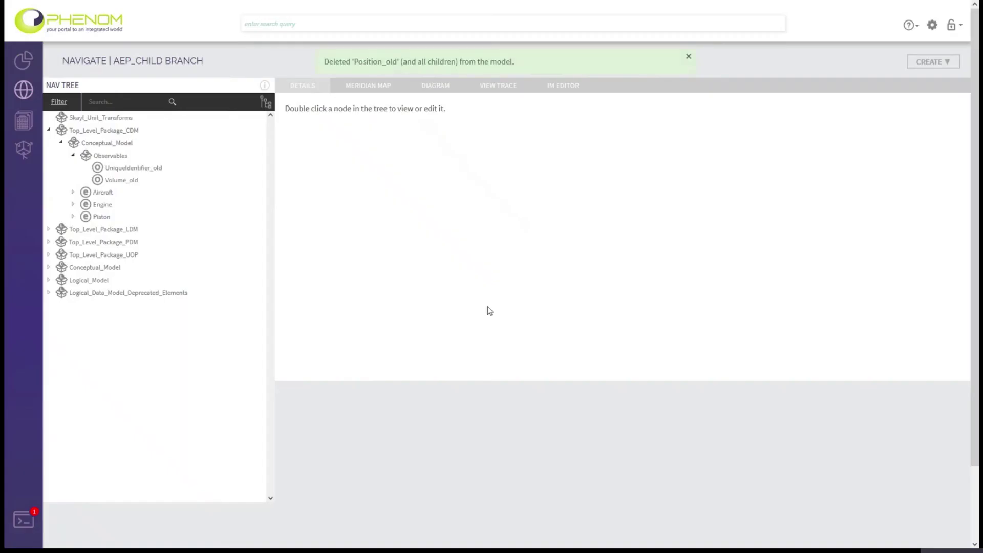
Try to delete the UniqueIdentifier_old observable and open the AlphaNumericGUID_Meas measurement that references it
{"action": "double_click", "coordinate": [119, 172]}
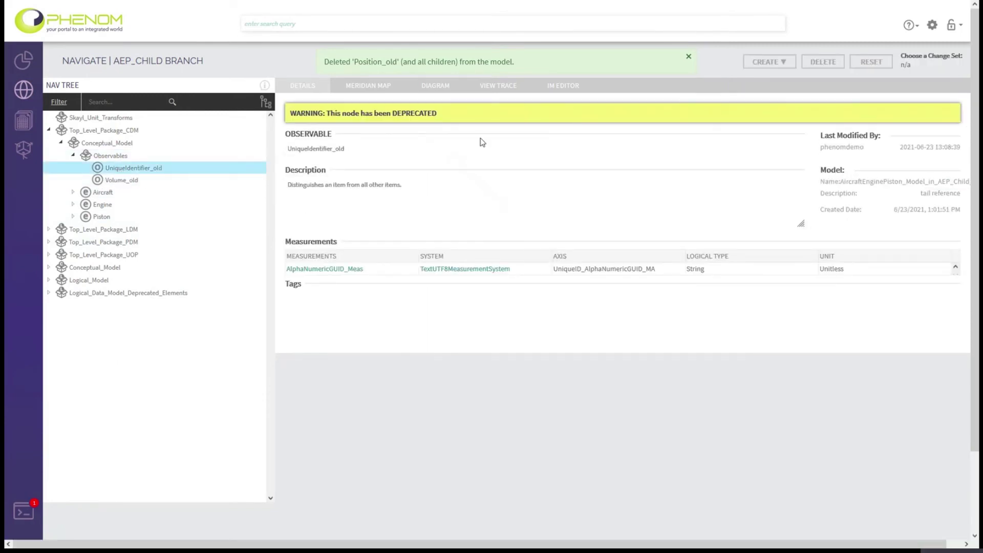
{"action": "left_click", "coordinate": [821, 62]}
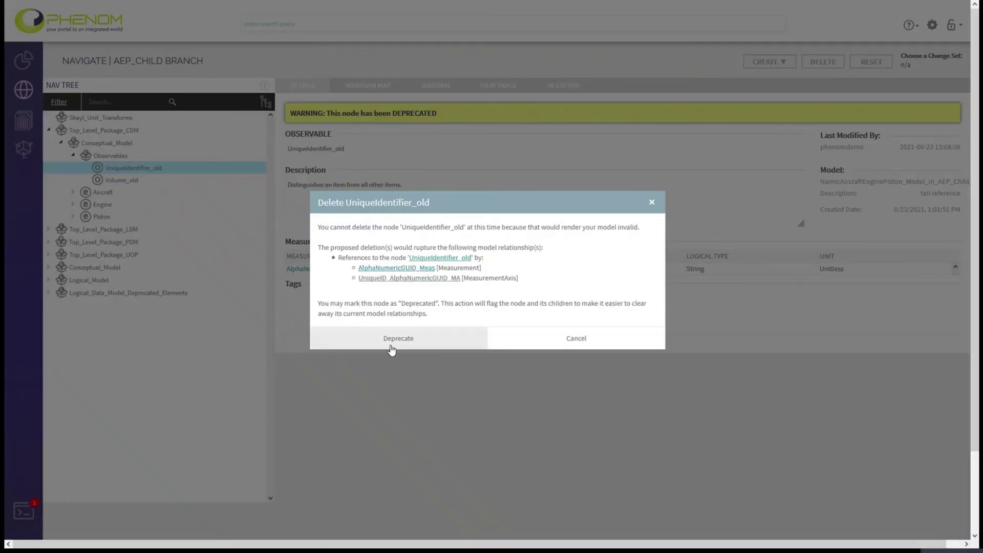
{"action": "left_click", "coordinate": [390, 269]}
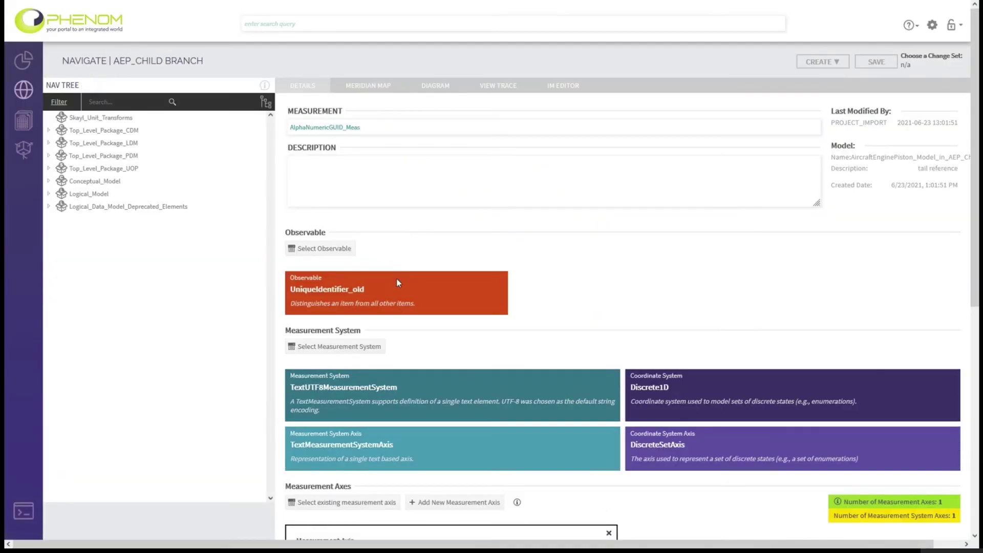
Set the observable of AlphaNumericGUID_Meas and its UniqueID_AlphaNumericGUID_MA measurement axis to UniqueIdentifier, and save the measurement
{"action": "left_click", "coordinate": [318, 249]}
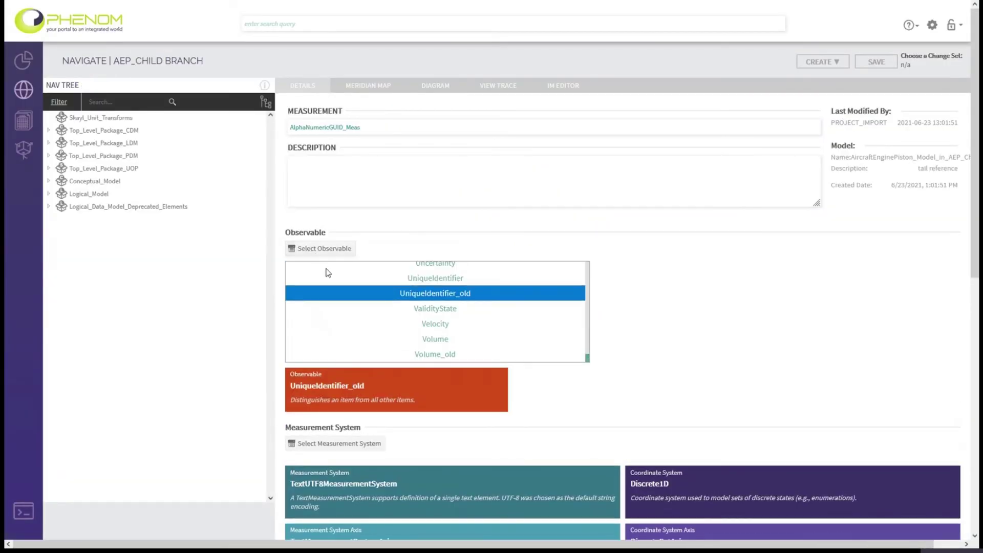
{"action": "left_click", "coordinate": [407, 281]}
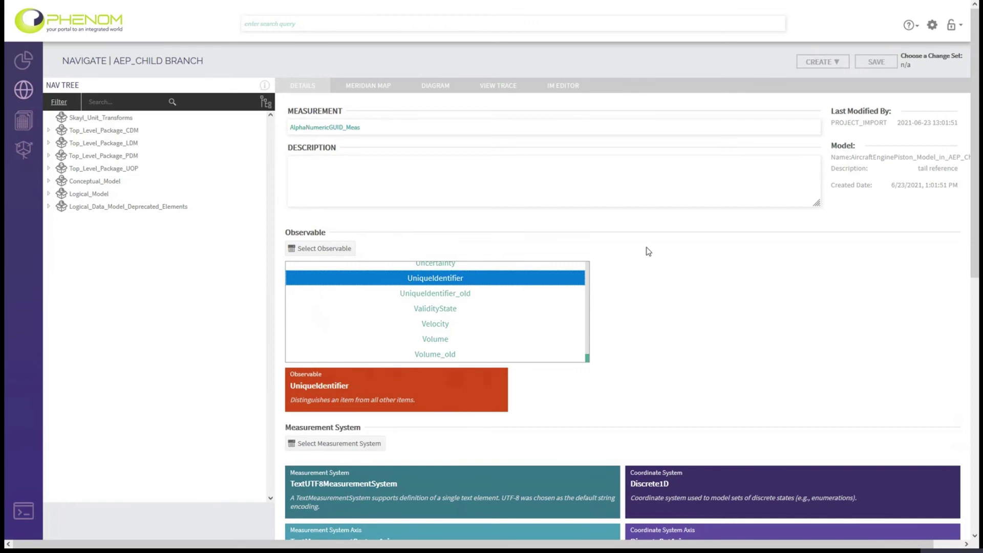
{"action": "scroll", "coordinate": [648, 251], "scroll_direction": "down", "scroll_amount": 3}
{"action": "scroll", "coordinate": [648, 251], "scroll_direction": "down", "scroll_amount": 3}
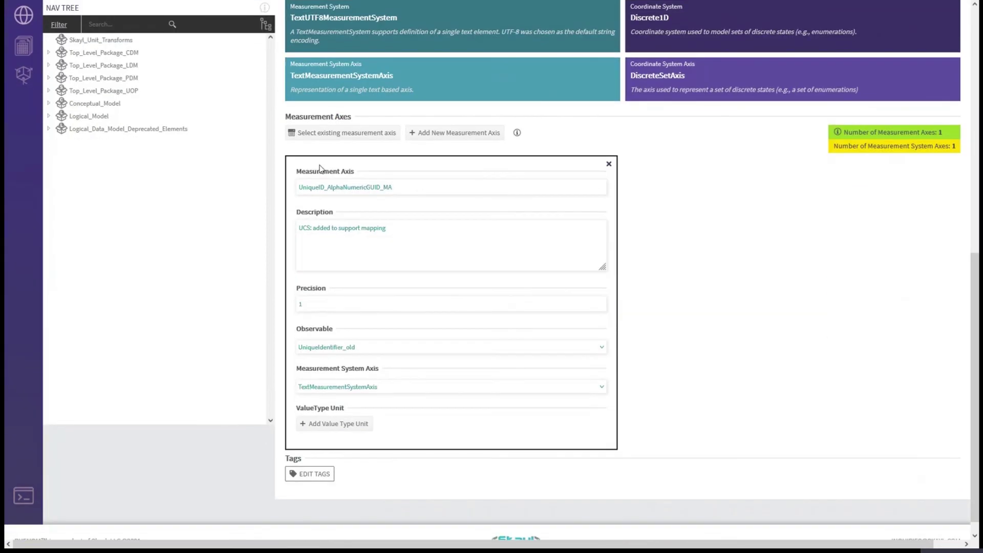
{"action": "left_click", "coordinate": [371, 353]}
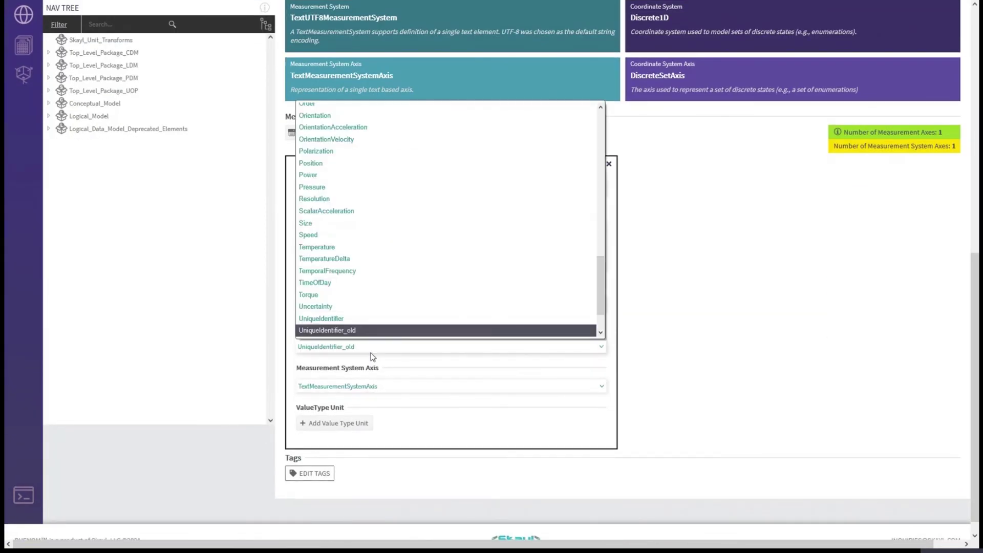
{"action": "left_click", "coordinate": [328, 319]}
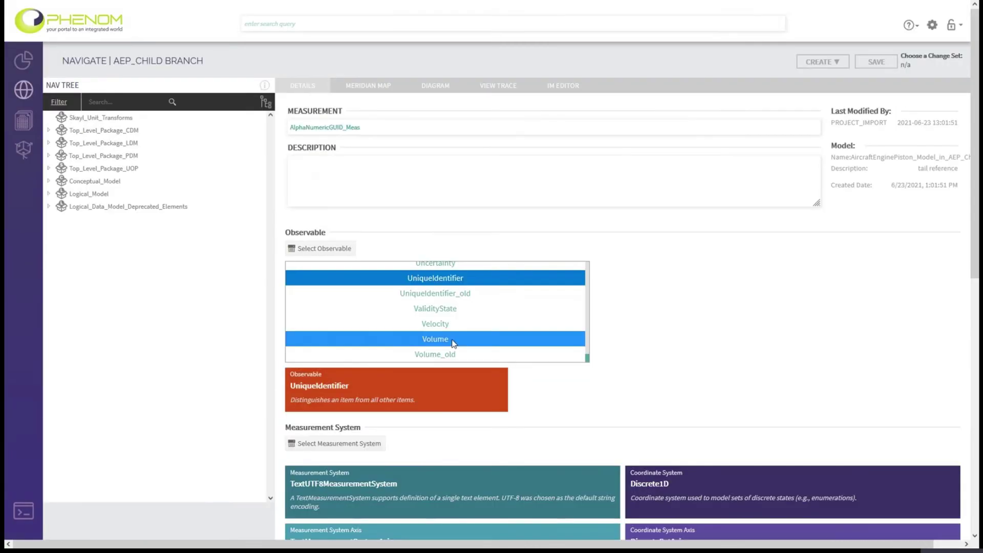
{"action": "left_click", "coordinate": [876, 62]}
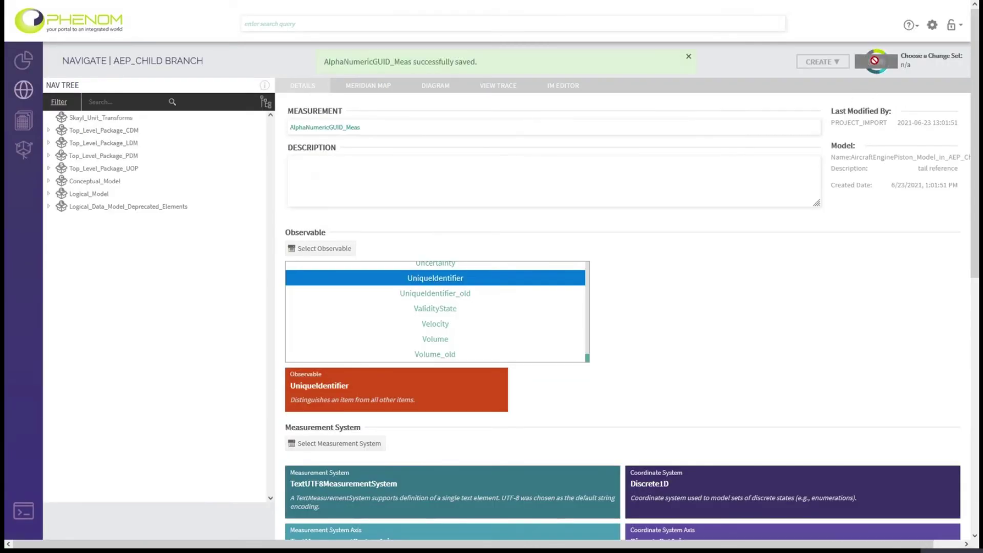
Delete the UniqueIdentifier_old observable under the Observables of Top_Level_Package_CDM's Conceptual_Model
{"action": "left_click", "coordinate": [49, 130]}
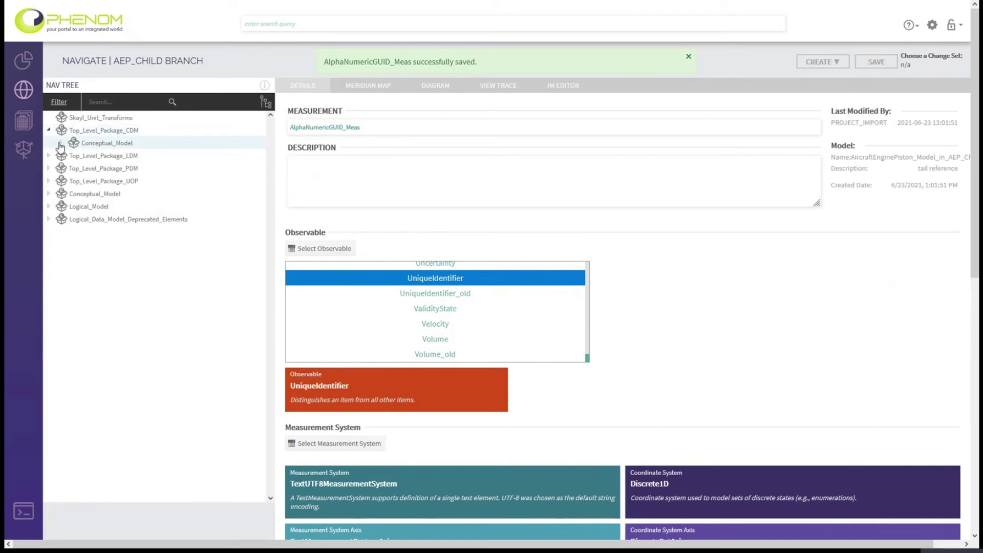
{"action": "left_click", "coordinate": [61, 143]}
{"action": "left_click", "coordinate": [74, 155]}
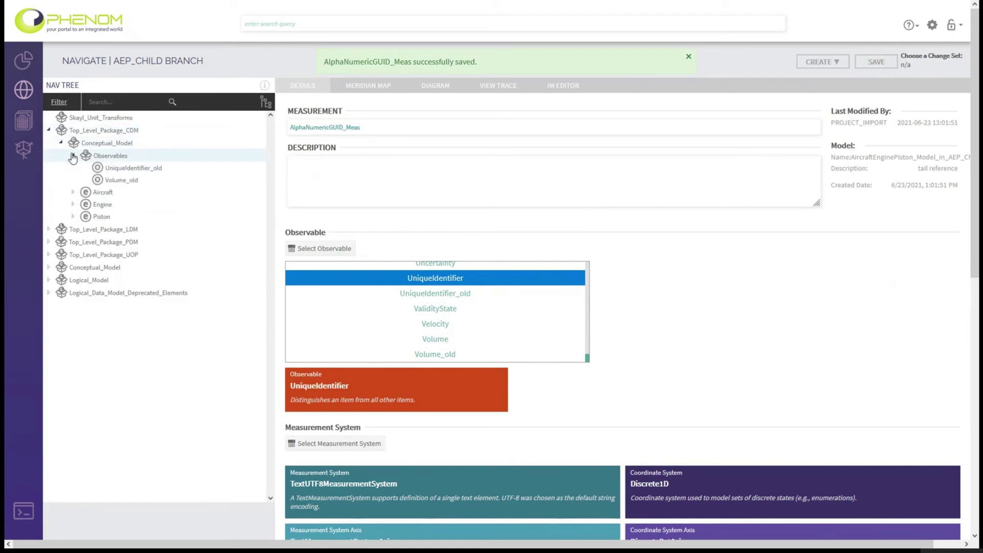
{"action": "left_click", "coordinate": [115, 171]}
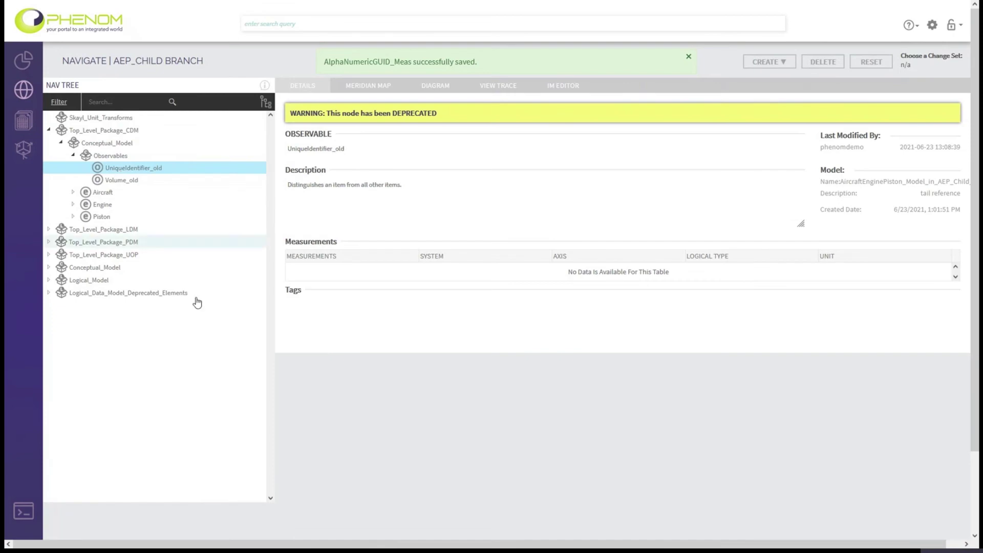
{"action": "left_click", "coordinate": [824, 62]}
{"action": "left_click", "coordinate": [489, 309]}
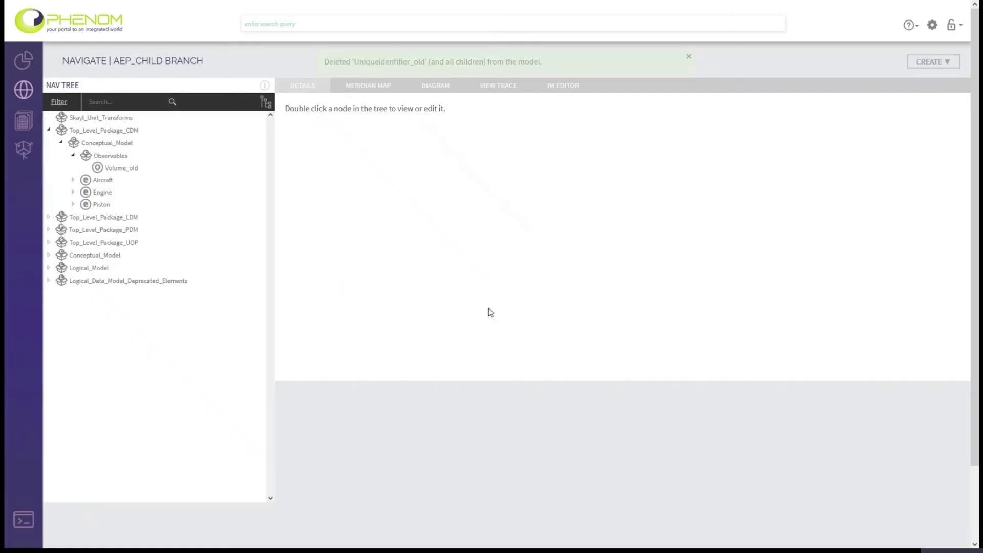
Set the observable of Volume_old's Volume_CubicCentimeters measurement and its Volume_CubicCentimeters_MA axis to Volume, and save the measurement
{"action": "double_click", "coordinate": [113, 172]}
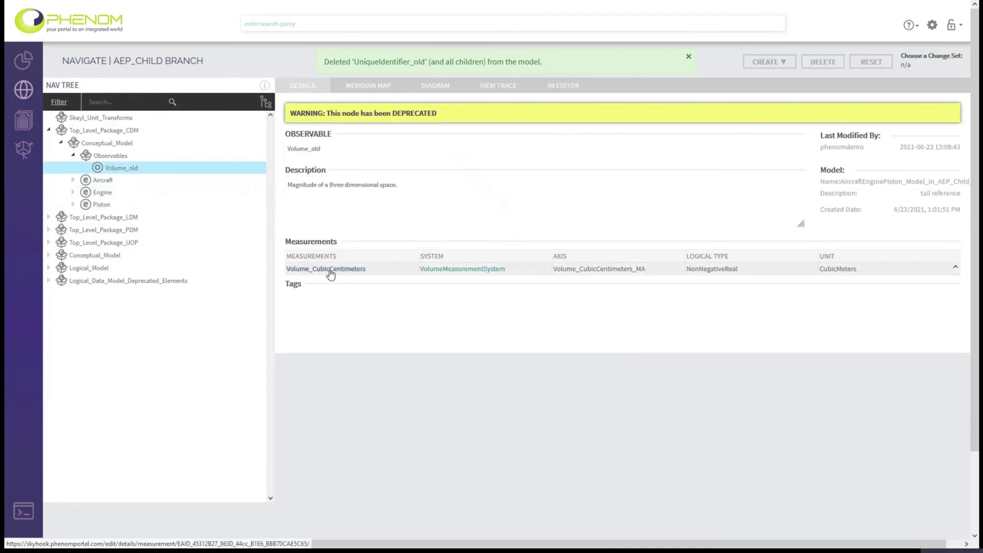
{"action": "left_click", "coordinate": [342, 268]}
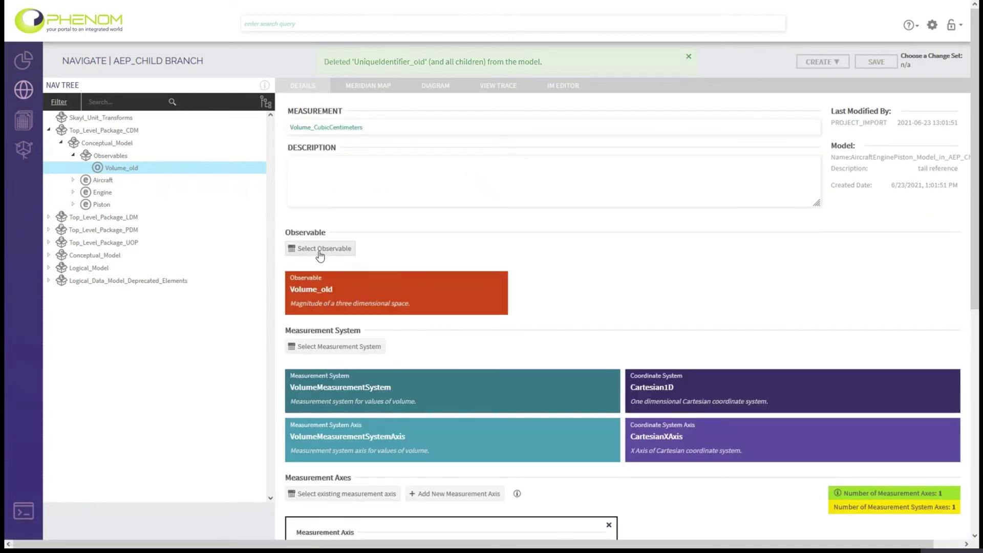
{"action": "left_click", "coordinate": [322, 249]}
{"action": "left_click", "coordinate": [382, 339]}
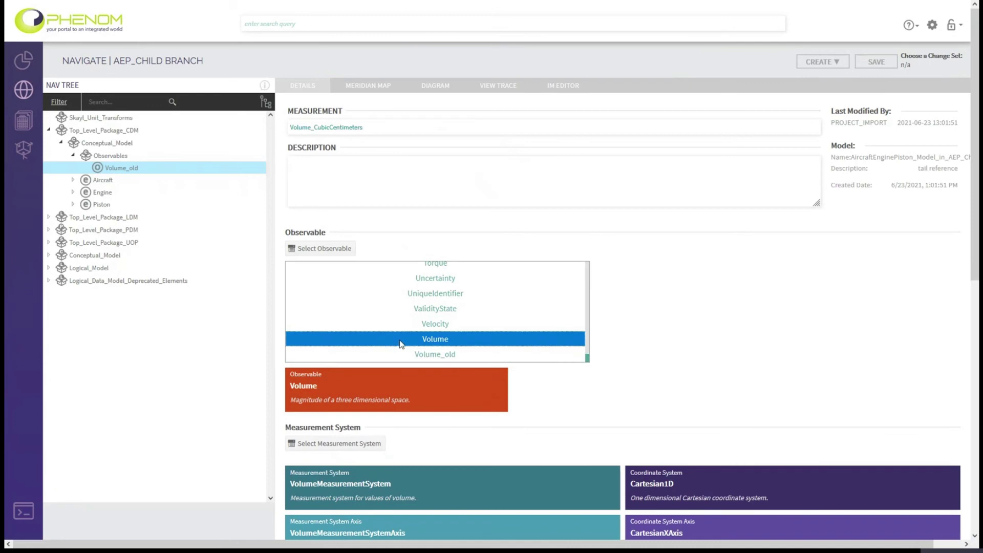
{"action": "scroll", "coordinate": [647, 312], "scroll_direction": "down", "scroll_amount": 10}
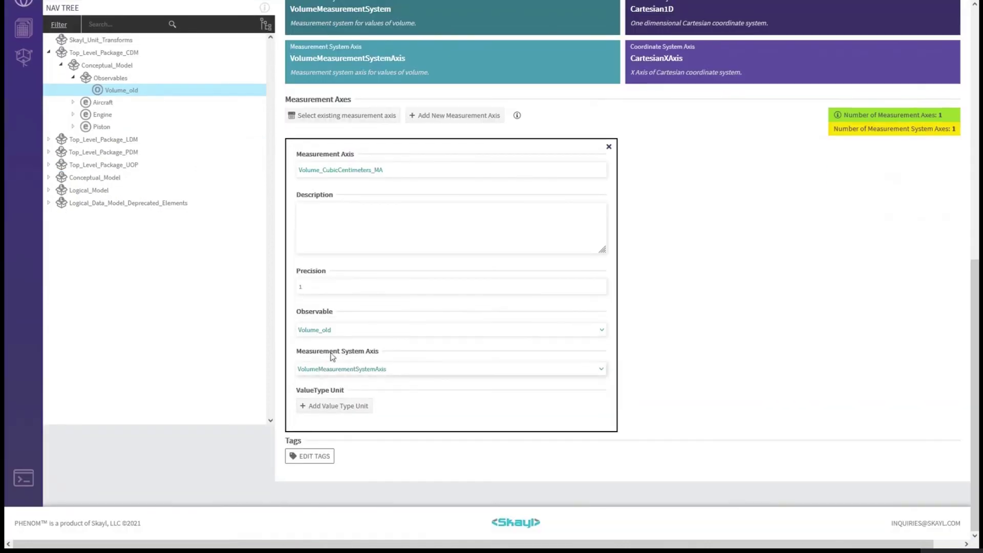
{"action": "left_click", "coordinate": [328, 330]}
{"action": "left_click", "coordinate": [321, 307]}
{"action": "scroll", "coordinate": [345, 306], "scroll_direction": "up", "scroll_amount": 10}
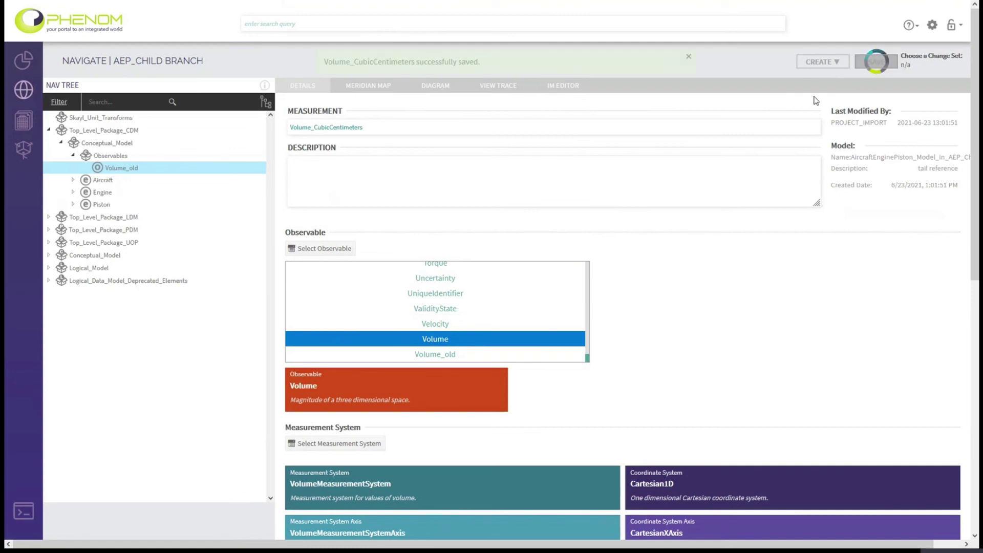
Delete the deprecated Volume_old observable under the Observables of Top_Level_Package_CDM's Conceptual_Model
{"action": "left_click", "coordinate": [115, 169]}
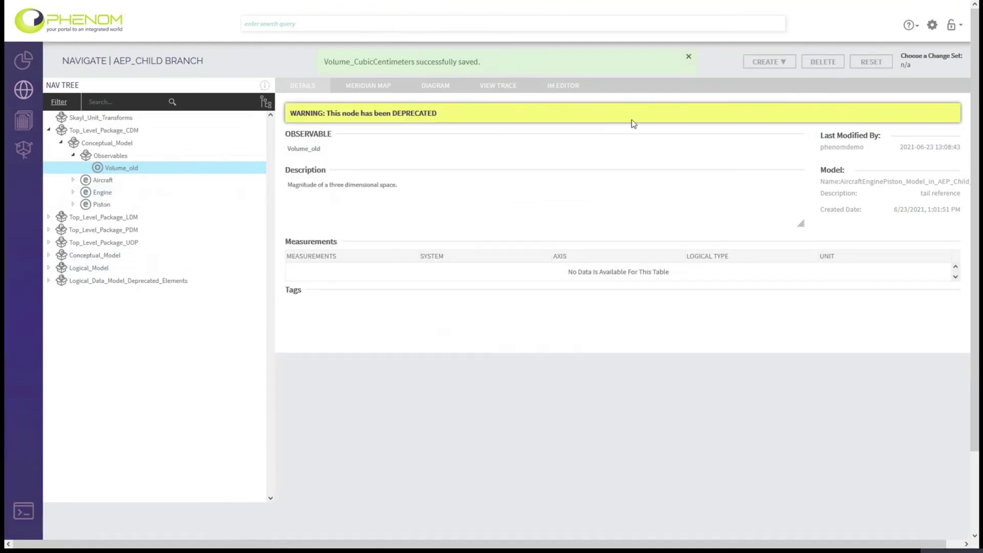
{"action": "left_click", "coordinate": [827, 61]}
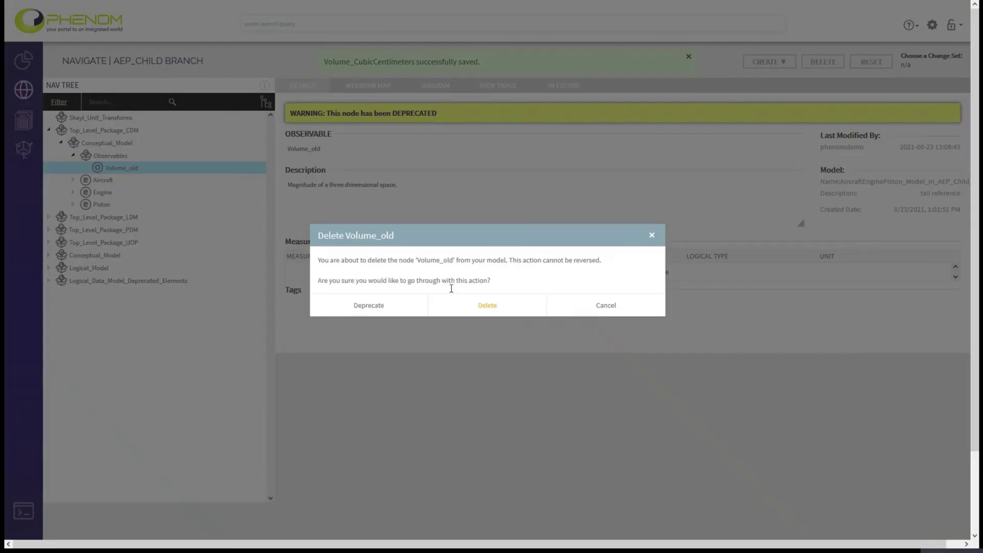
{"action": "left_click", "coordinate": [488, 305]}
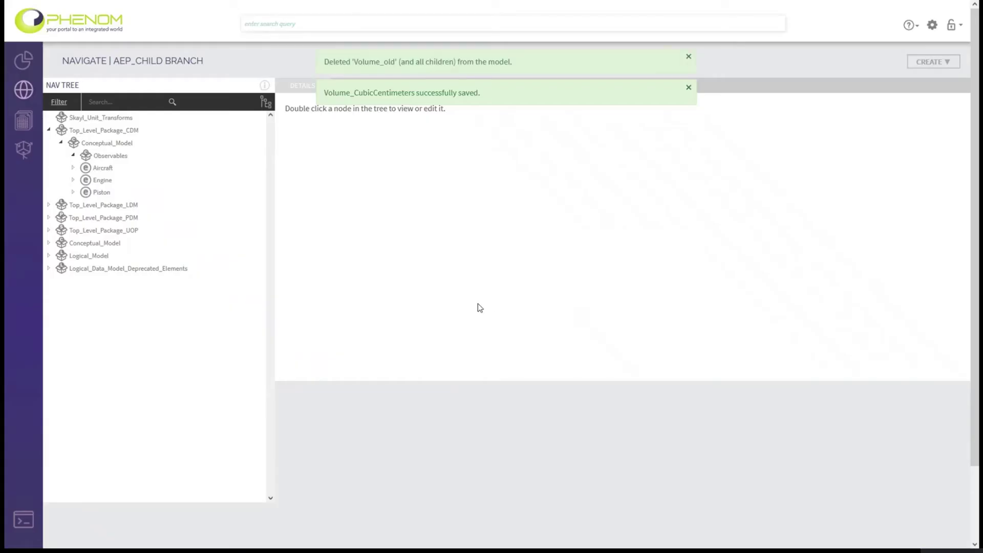
Run a health check on the AEP_Child branch and expand the FACE SDM Conformance results in the issue summary
{"action": "left_click", "coordinate": [24, 122]}
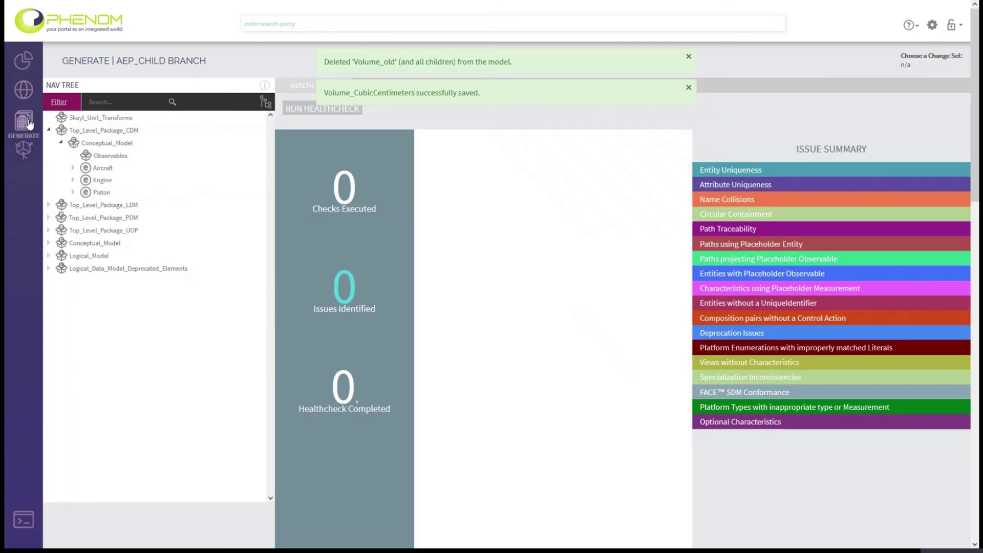
{"action": "left_click", "coordinate": [303, 110]}
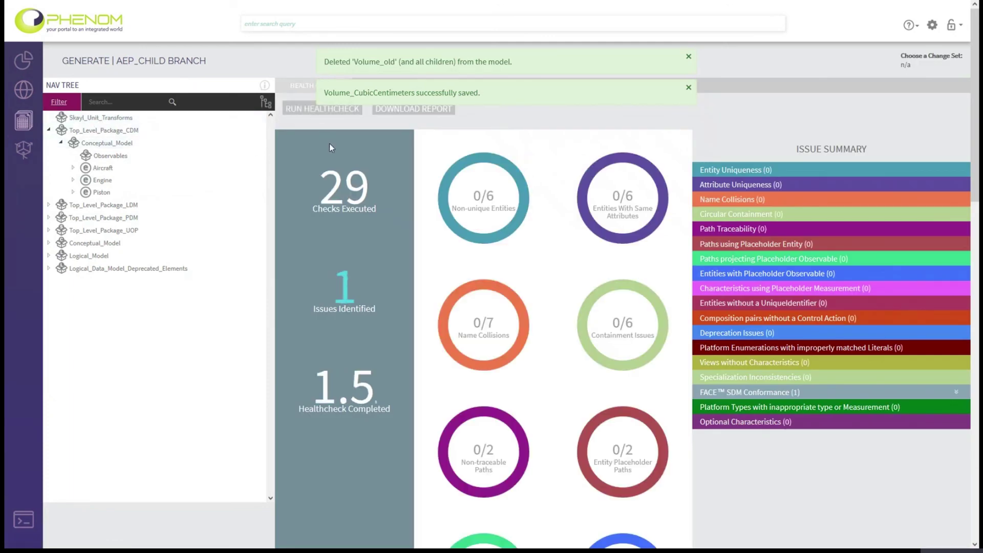
{"action": "left_click", "coordinate": [957, 393]}
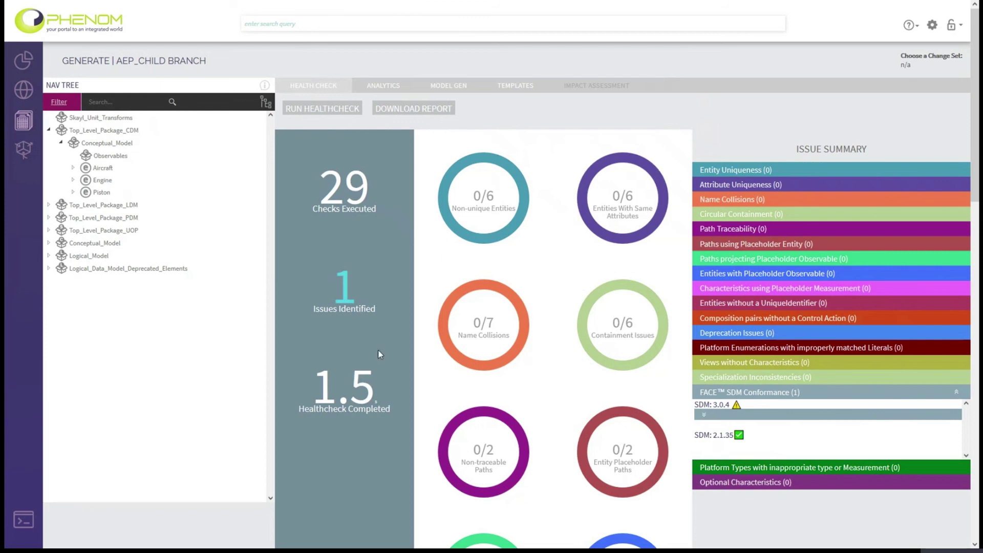
Switch the active branch from AEP_Child to its parent, AircraftEnginePiston_Project
{"action": "left_click", "coordinate": [24, 151]}
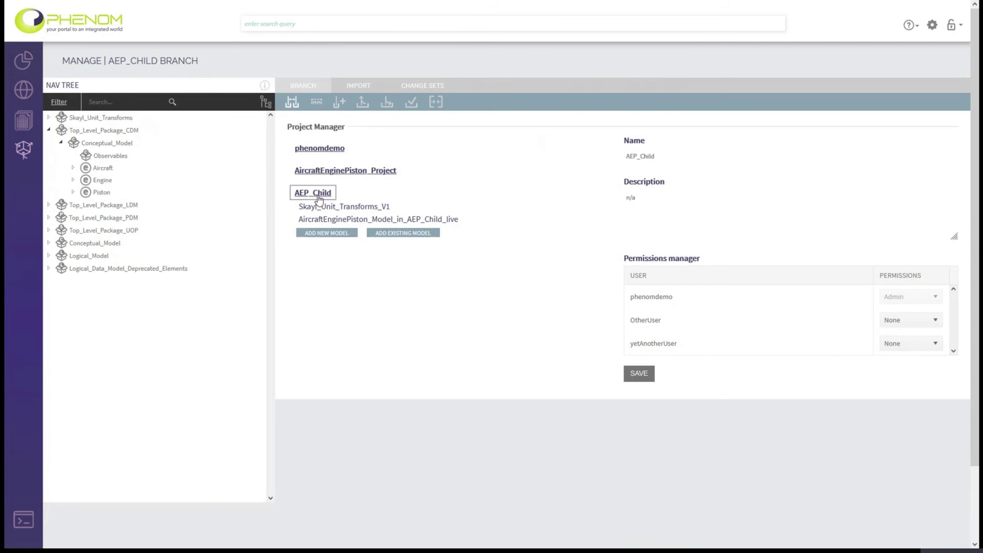
{"action": "left_click", "coordinate": [318, 172]}
{"action": "left_click", "coordinate": [424, 171]}
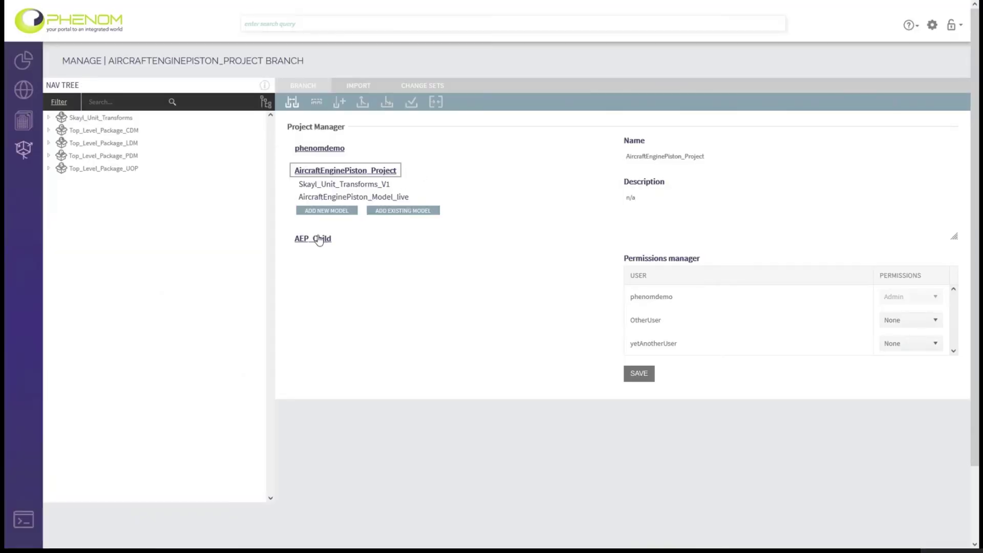
Delete the AEP_Child branch together with its AircraftEnginePiston_Model_in_AEP_Child_live model
{"action": "left_click", "coordinate": [320, 239]}
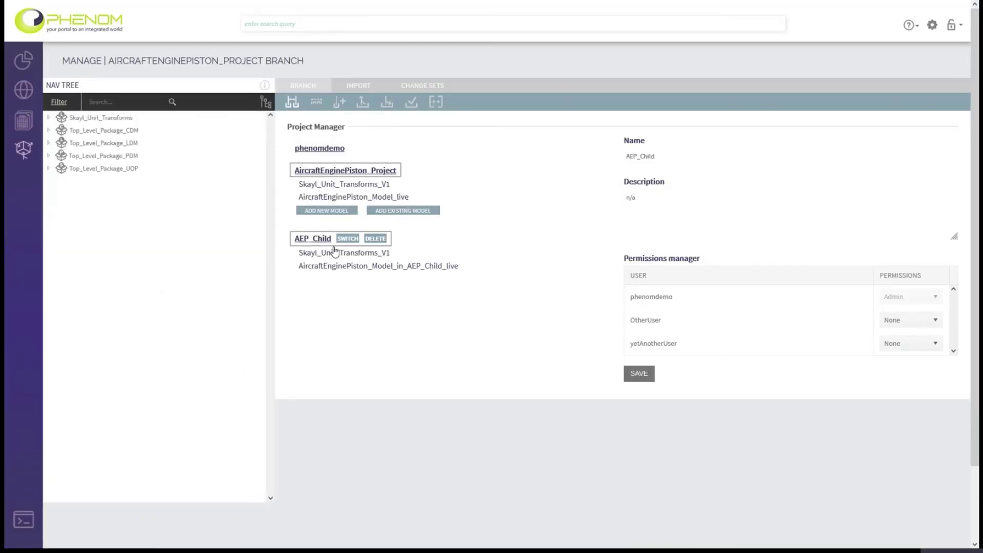
{"action": "left_click", "coordinate": [375, 238]}
{"action": "left_click", "coordinate": [420, 251]}
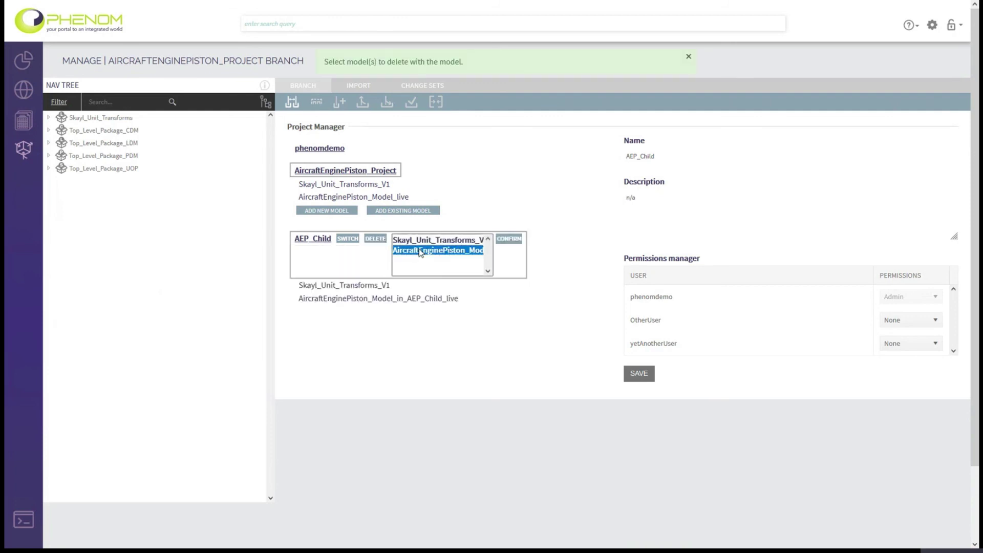
{"action": "left_click", "coordinate": [509, 240]}
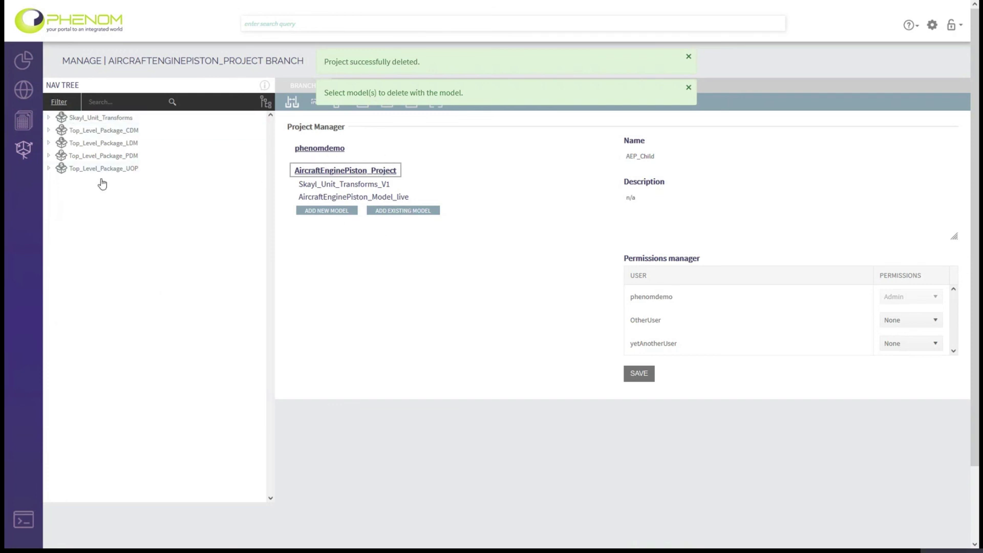
Expand the PhenomEntities package under Top_Level_Package_CDM to list its entities
{"action": "left_click", "coordinate": [49, 130]}
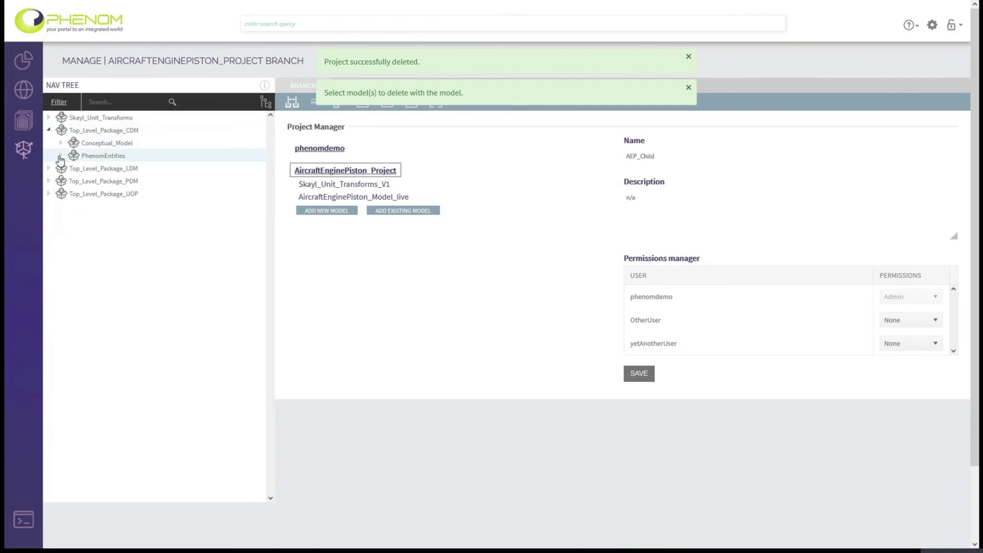
{"action": "left_click", "coordinate": [61, 156]}
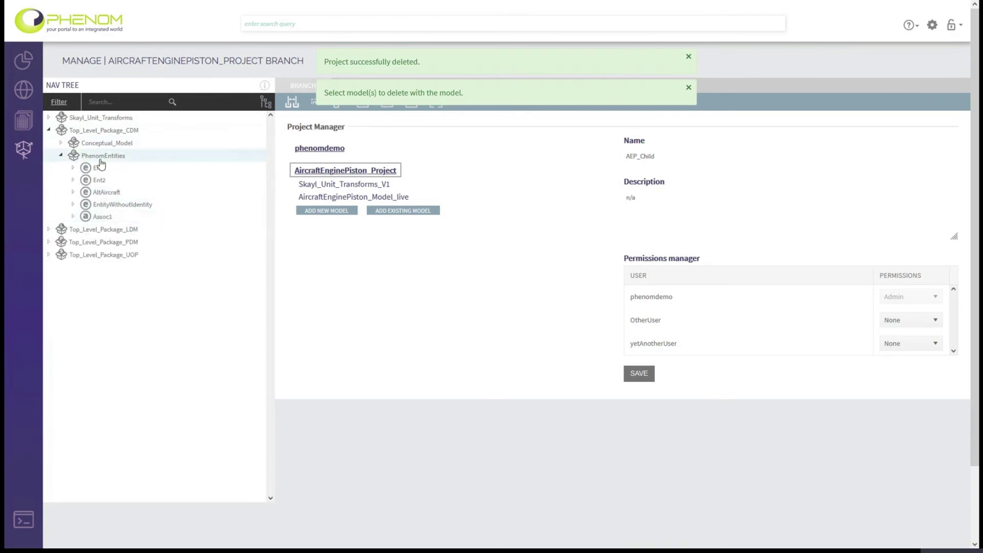